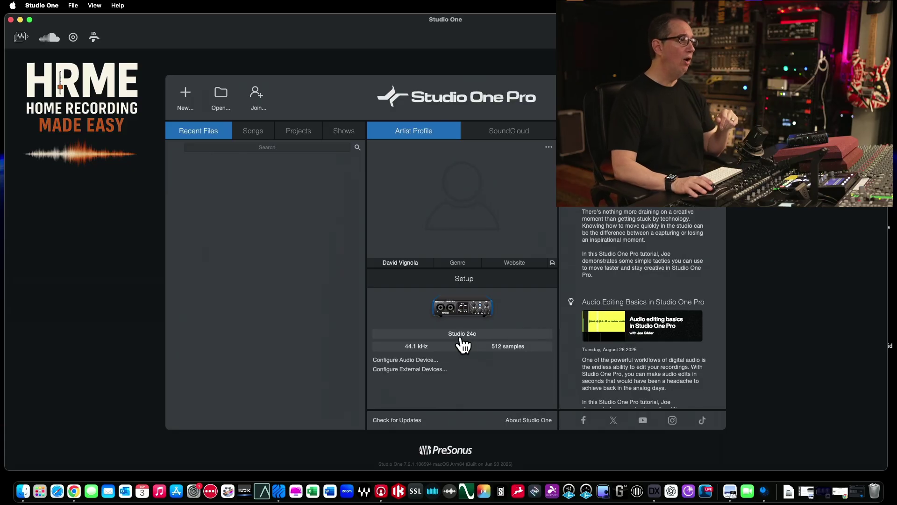
Open the audio device configuration and choose Studio 24c as the playback device.
click(416, 361)
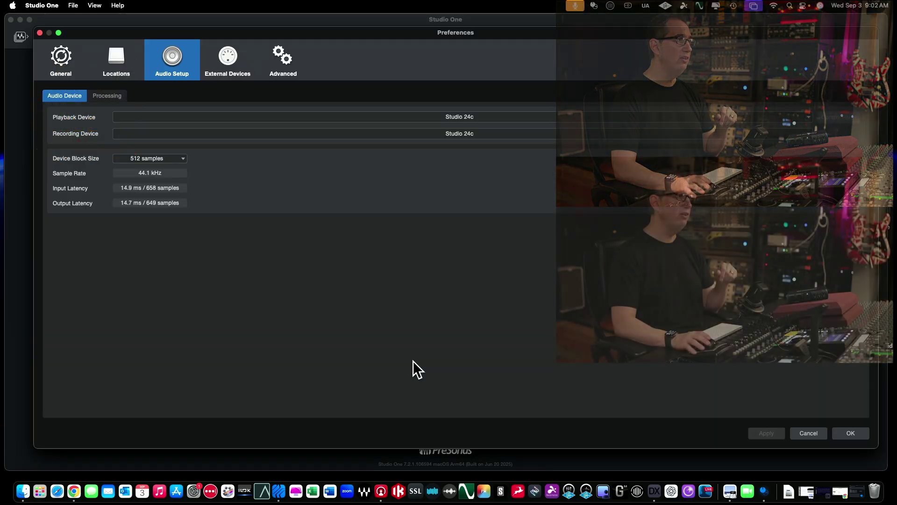
drag(337, 32, 324, 32)
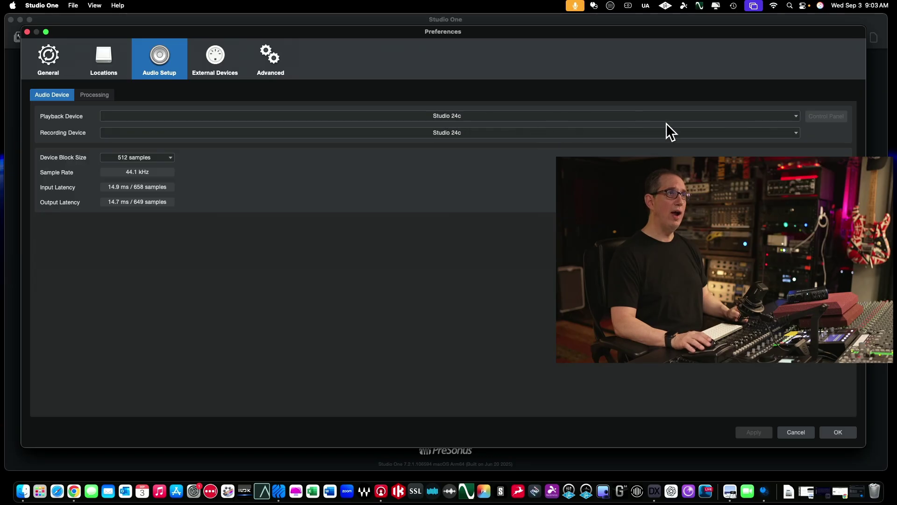
click(796, 116)
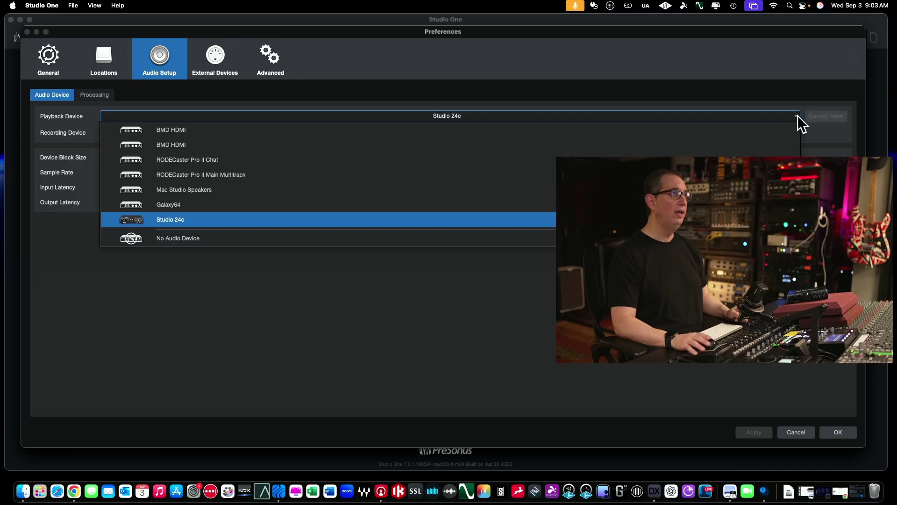
click(179, 220)
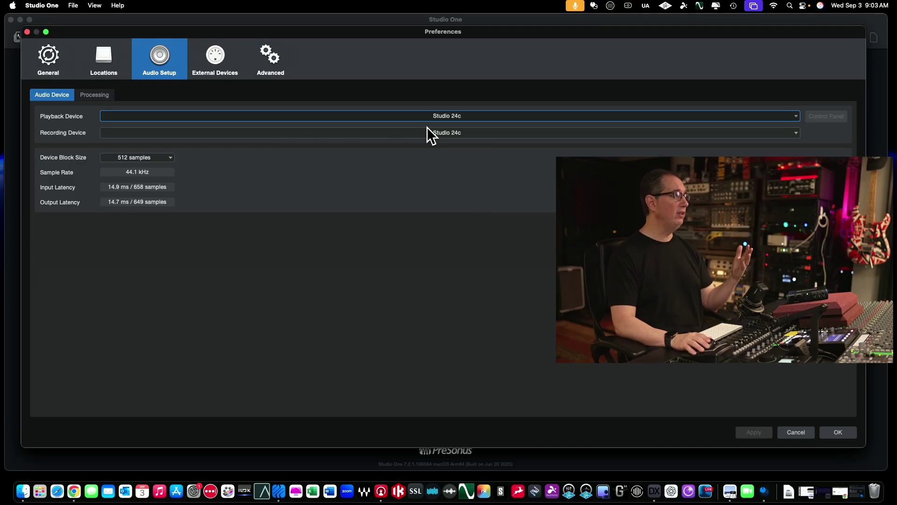
Try device block sizes of 512, 256, 128, 64 and again 256 samples to compare the input and output latencies.
click(170, 157)
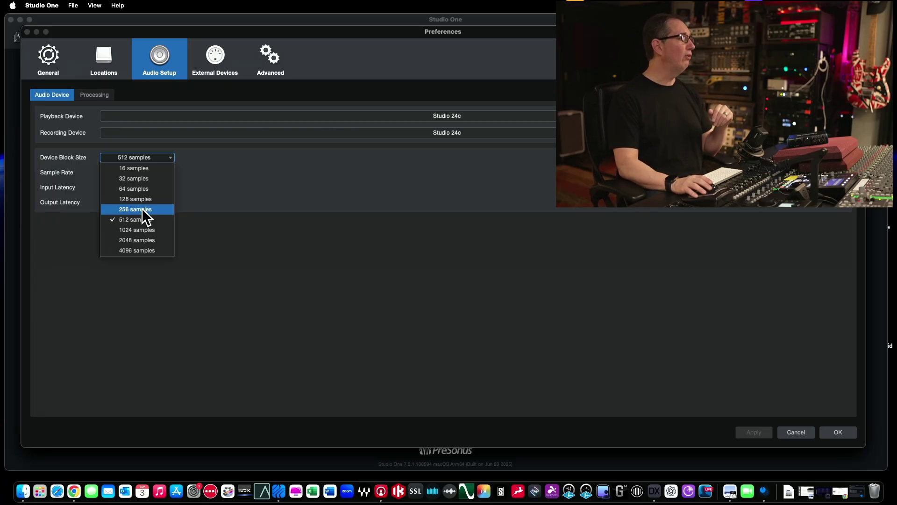
click(139, 217)
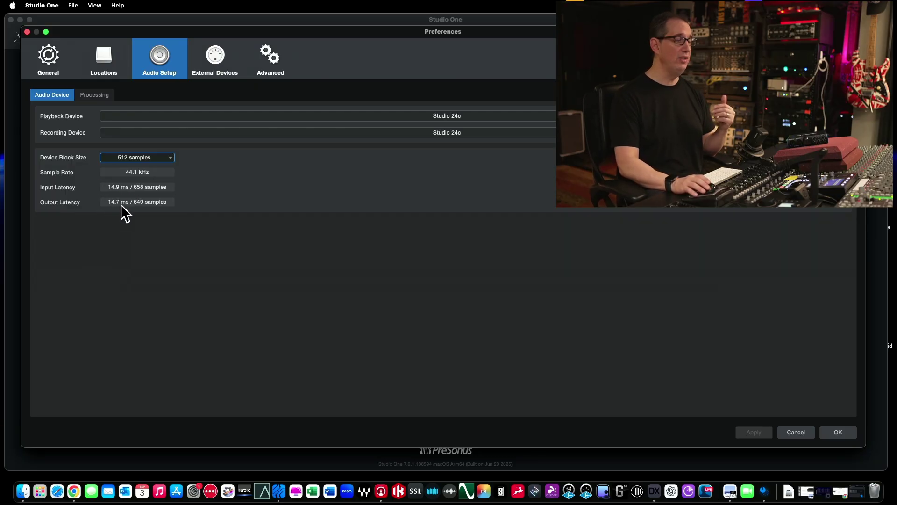
click(155, 158)
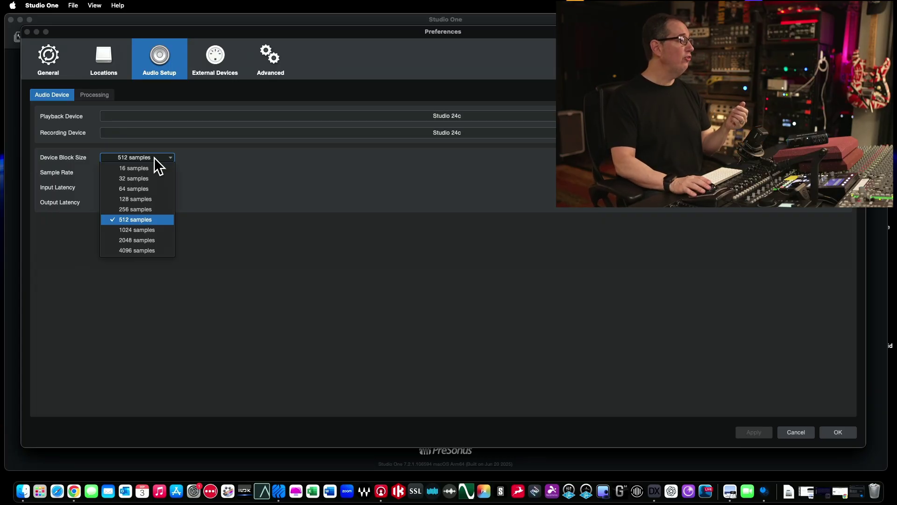
click(128, 209)
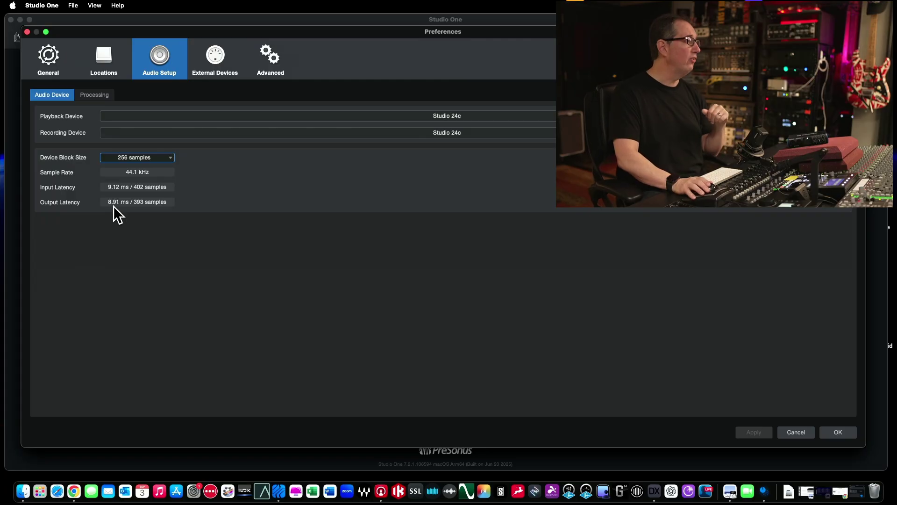
click(145, 159)
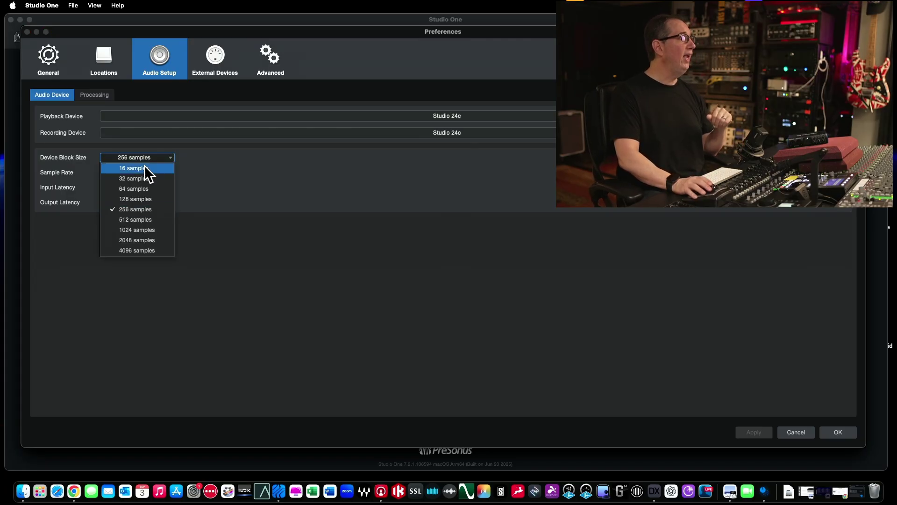
click(131, 195)
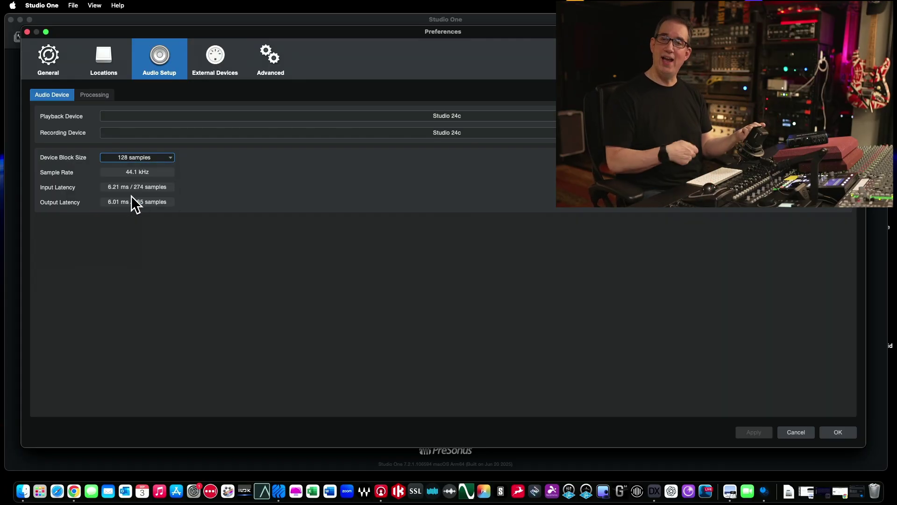
click(156, 154)
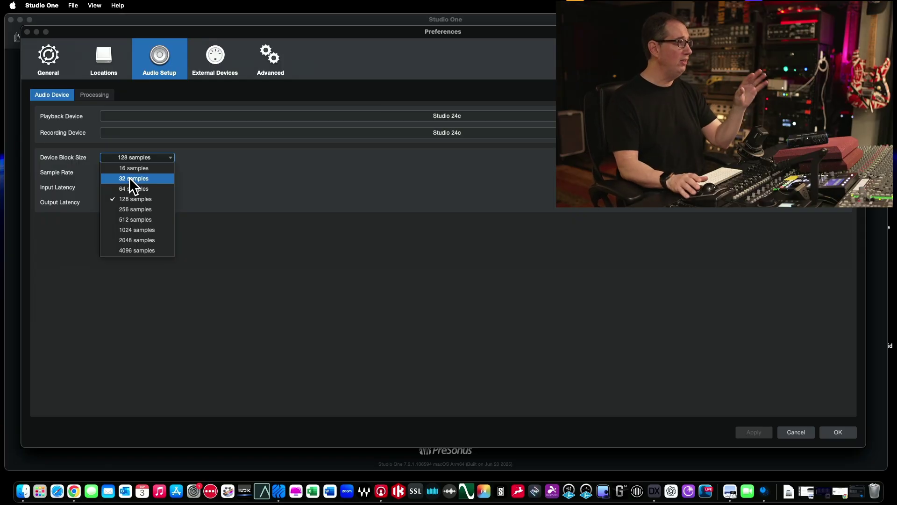
click(135, 187)
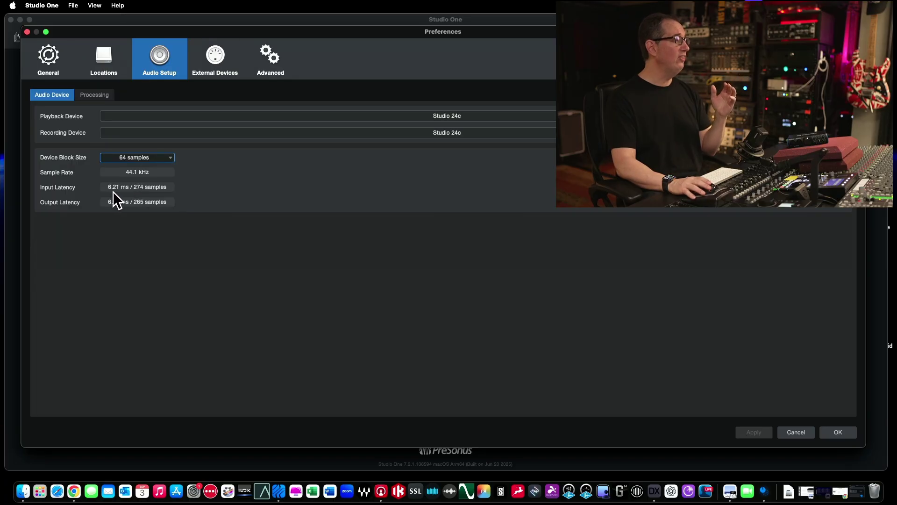
click(169, 157)
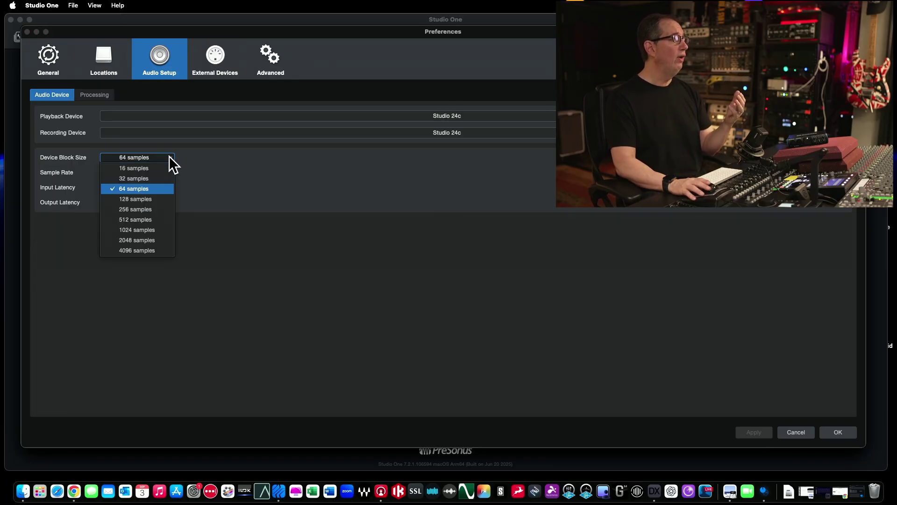
click(160, 205)
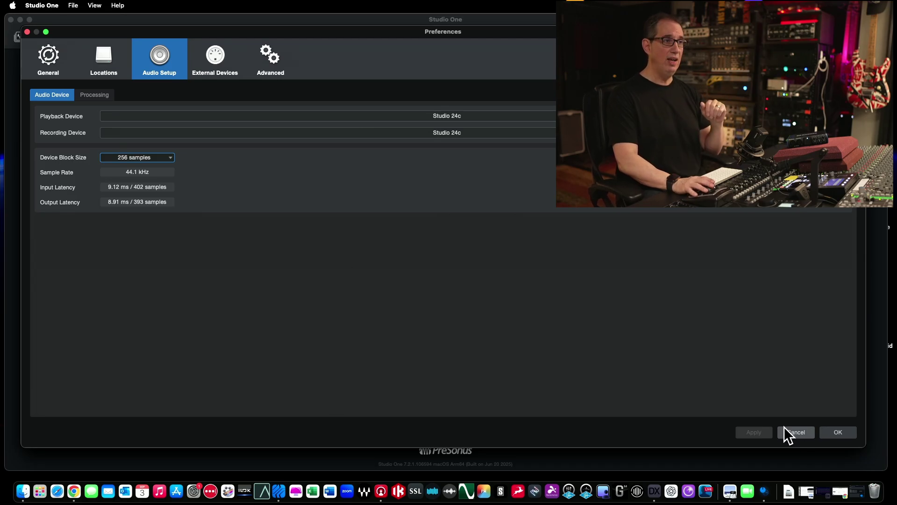
Set the device block size to 512 samples and accept the audio preferences.
click(159, 157)
click(157, 220)
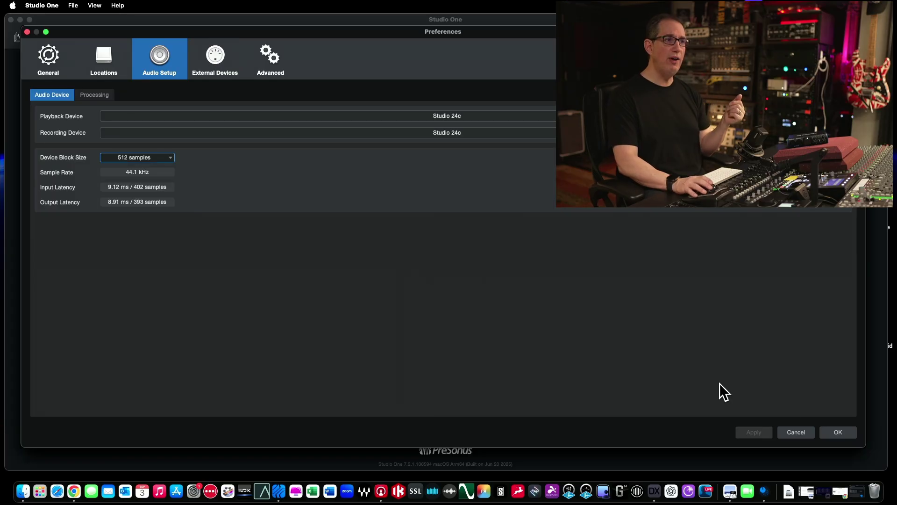
click(837, 432)
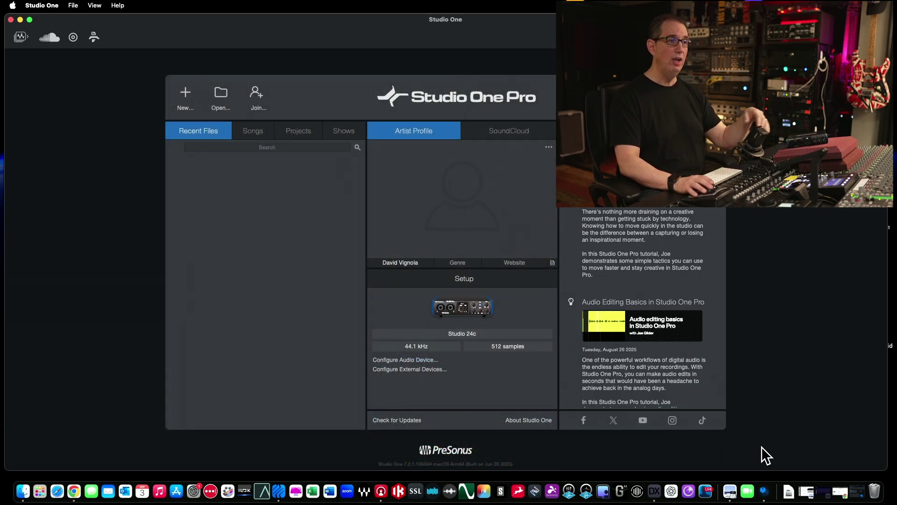
Switch to Universal Control and choose 44.1 kHz as the Studio 24c's sample rate.
click(764, 486)
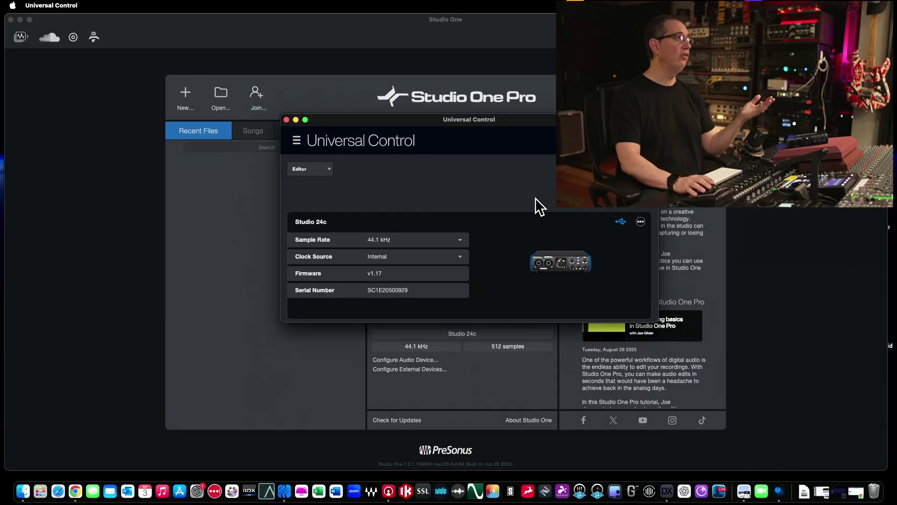
drag(388, 116, 320, 92)
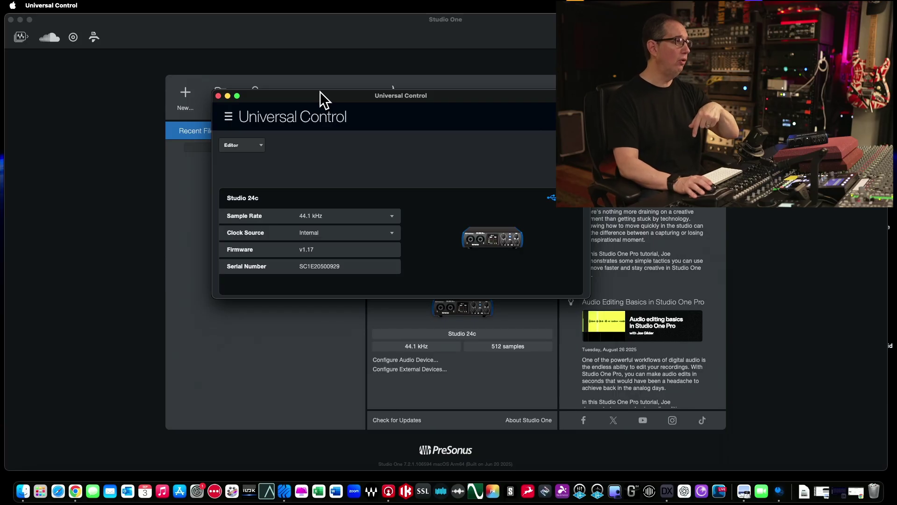
click(391, 216)
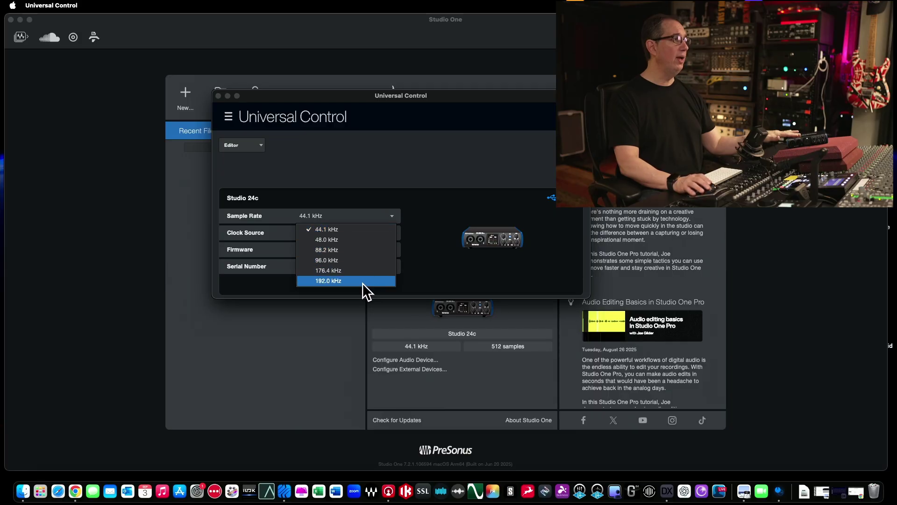
click(349, 229)
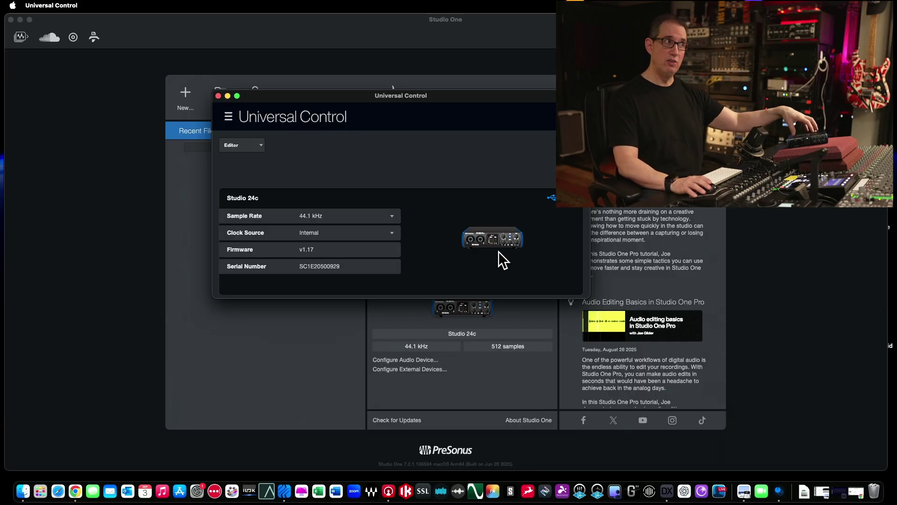
Check Universal Control for updates, dismiss the result and minimize its window to return to Studio One.
click(229, 117)
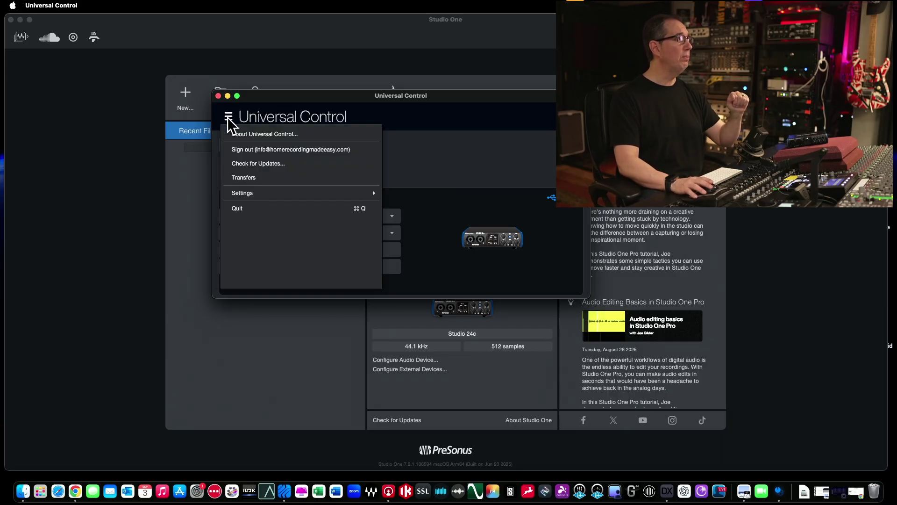
click(240, 165)
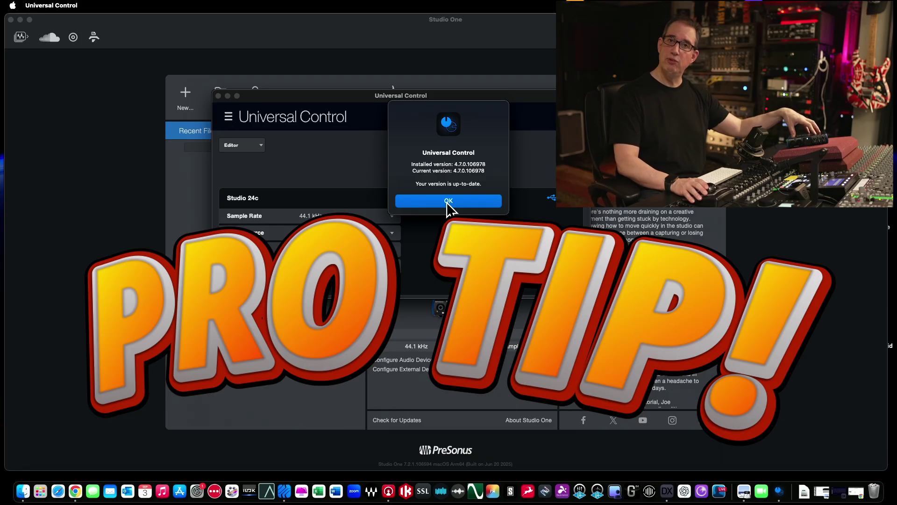
click(446, 201)
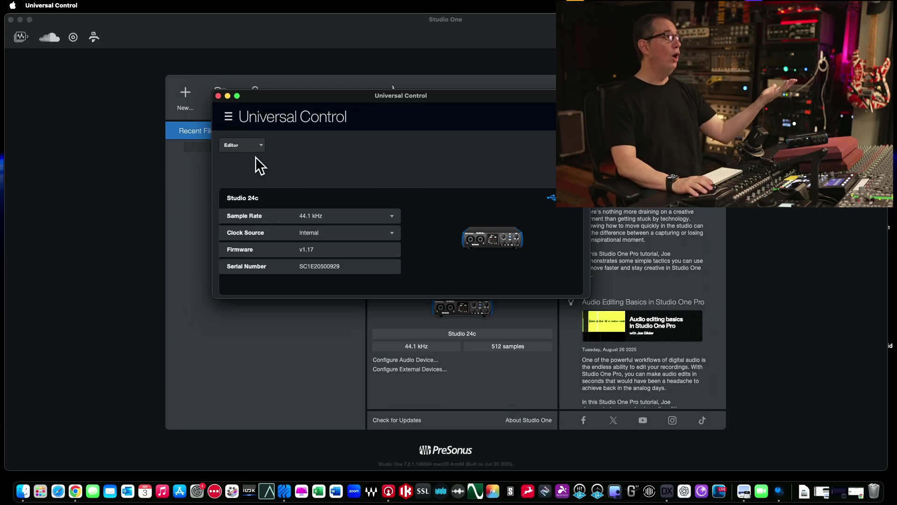
click(227, 96)
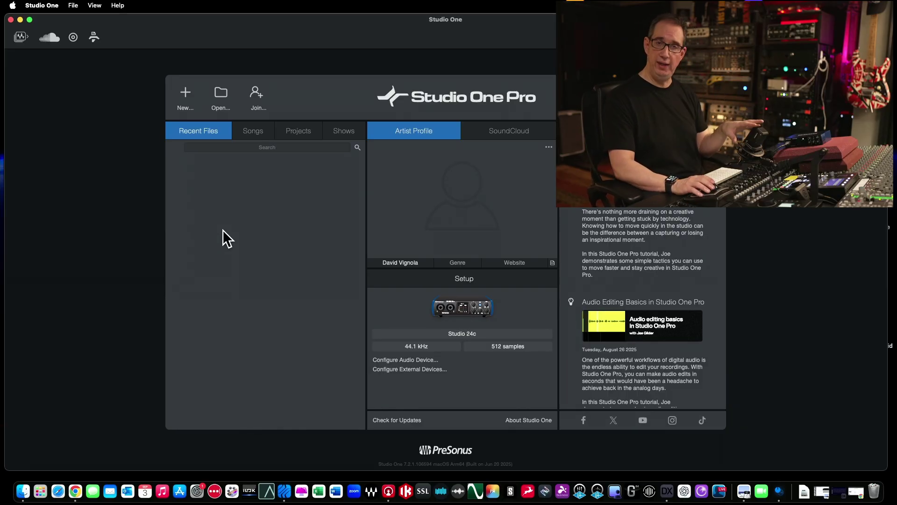
Start a new song from the Record and Mix template and name it "Studio 24 C test".
click(187, 97)
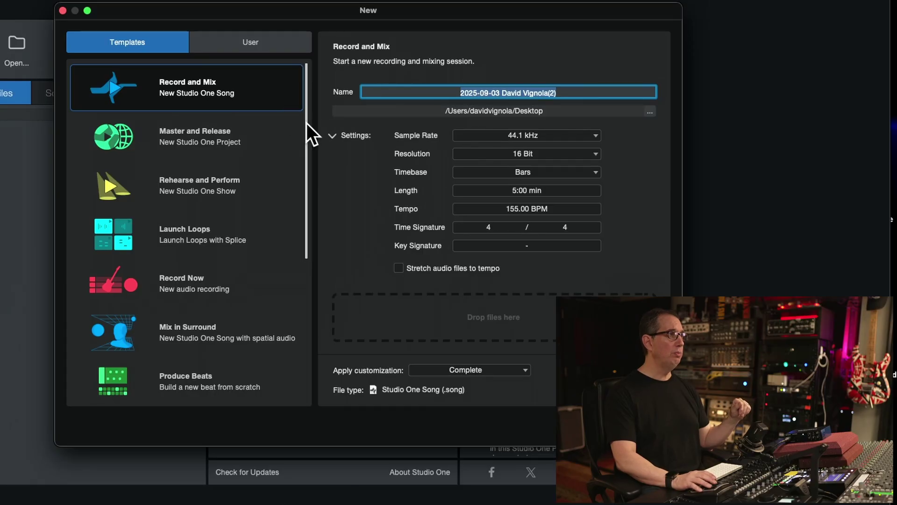
drag(307, 122, 304, 1)
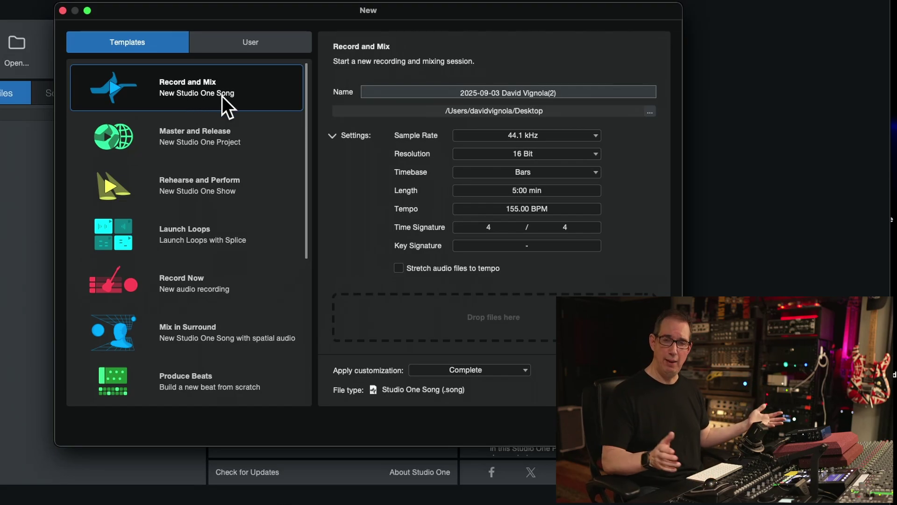
click(563, 88)
double_click(563, 89)
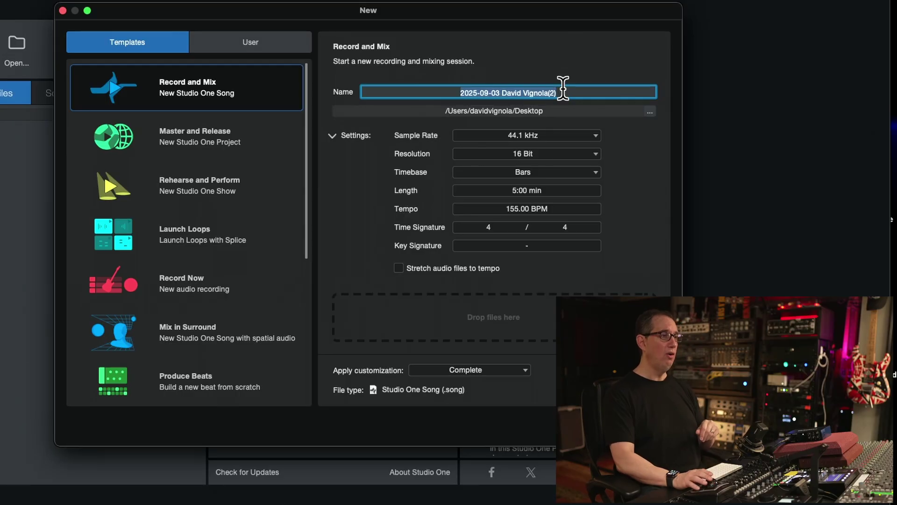
key(BackSpace)
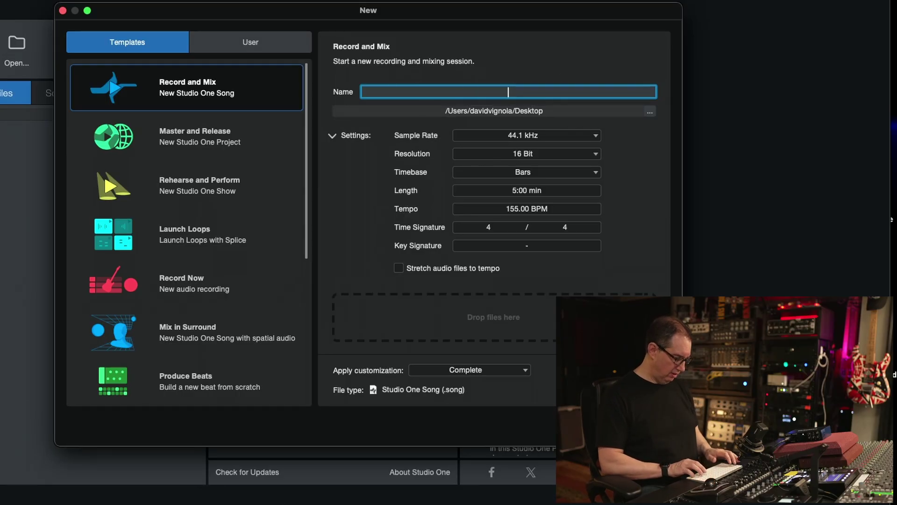
text(@4)
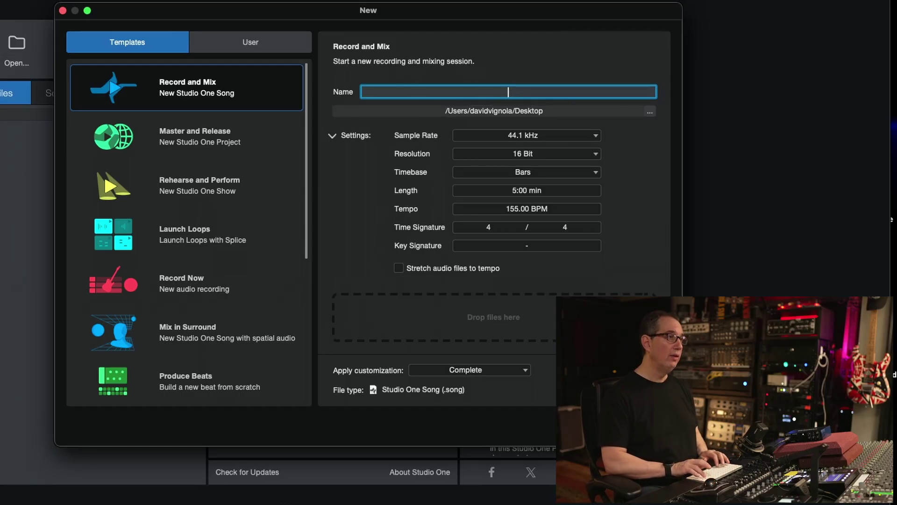
text(Studio )
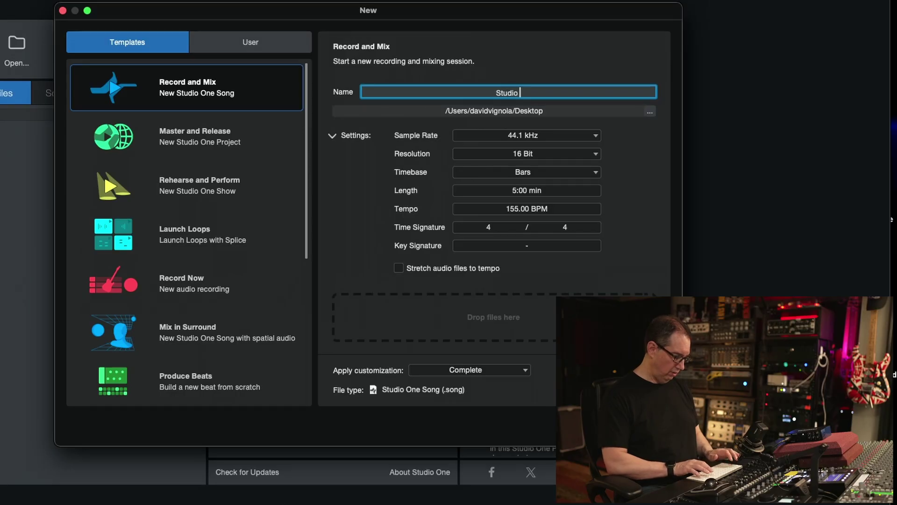
text(24 C testy)
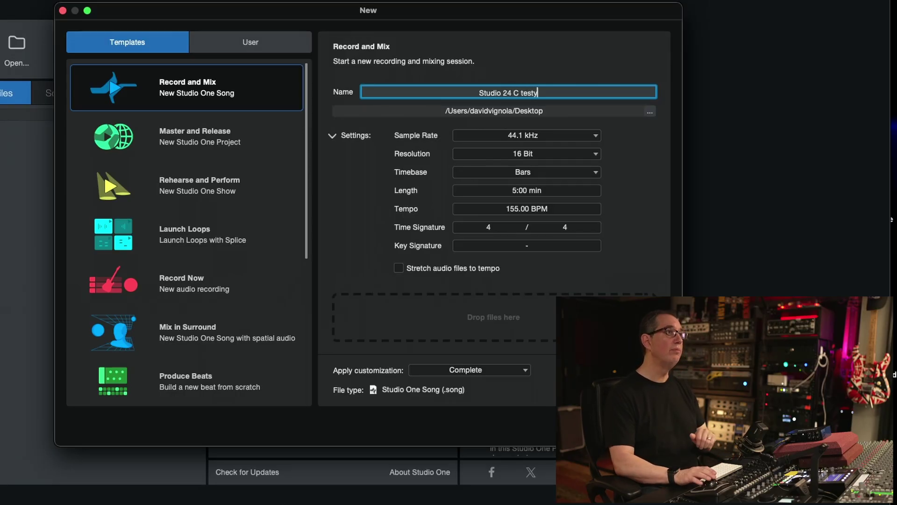
key(BackSpace)
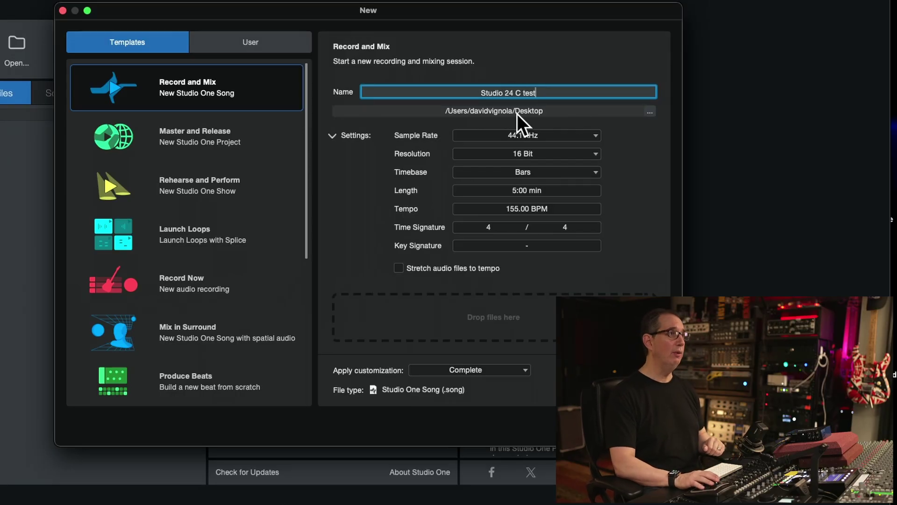
Set the new song's resolution to 24 Bit and sample rate to 48.0 kHz, and create the song.
click(585, 135)
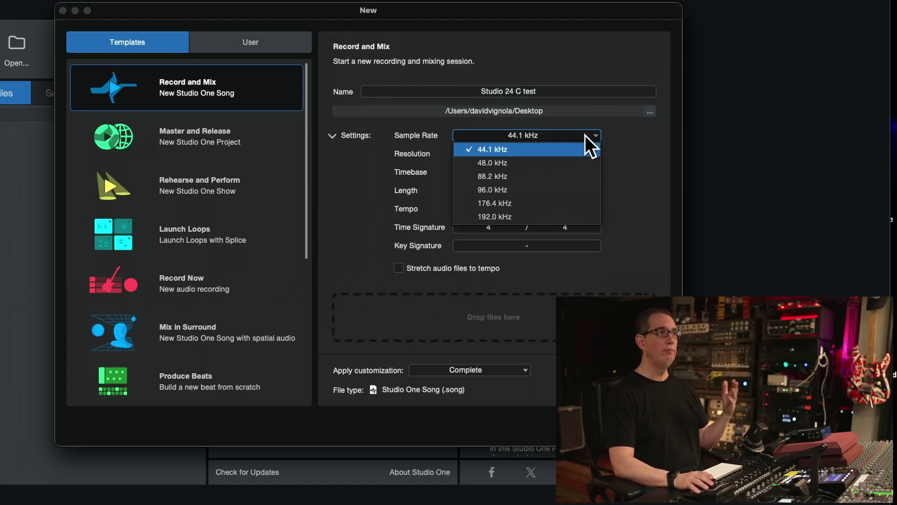
click(568, 150)
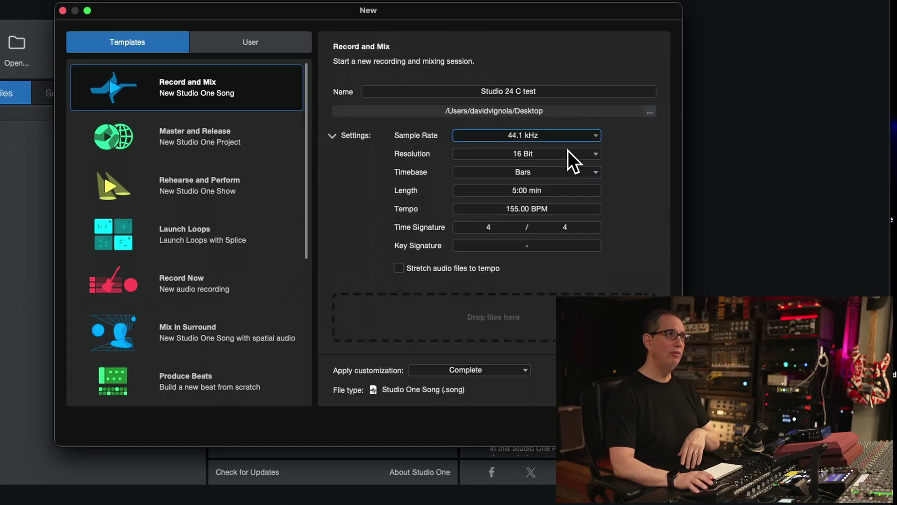
click(556, 157)
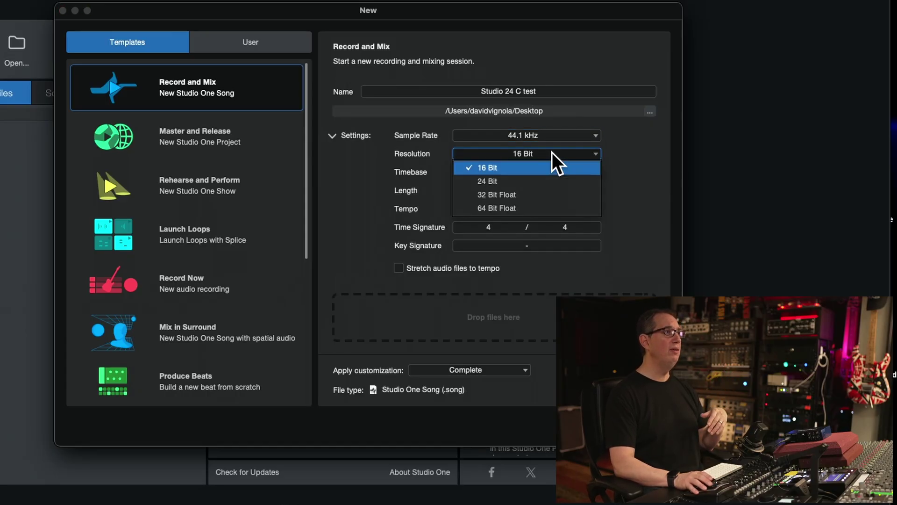
click(550, 181)
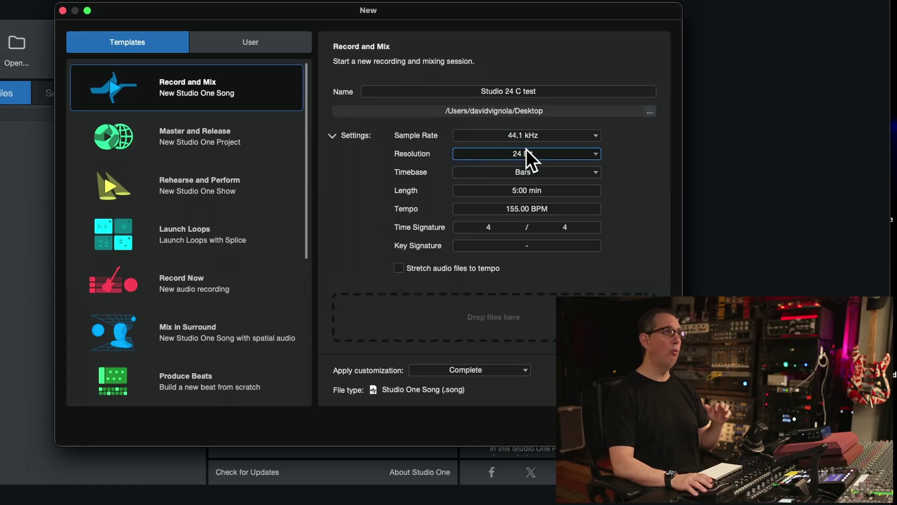
click(594, 136)
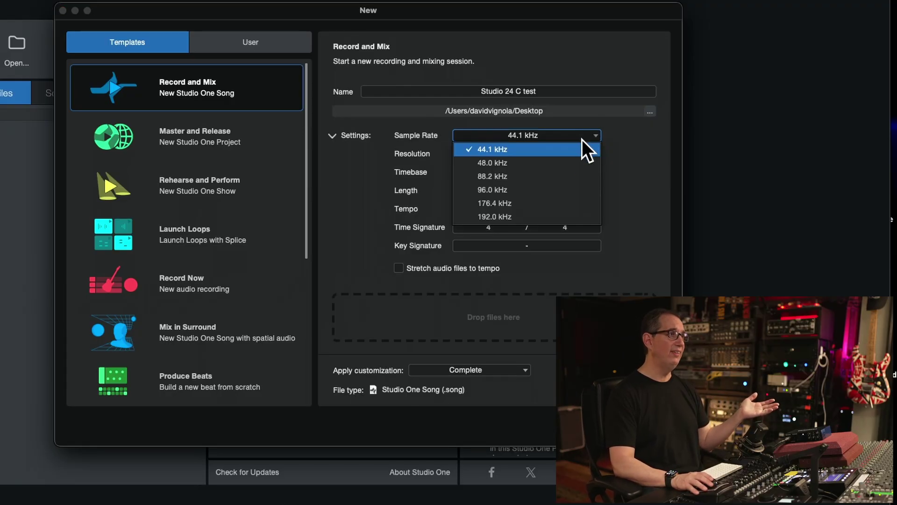
click(569, 162)
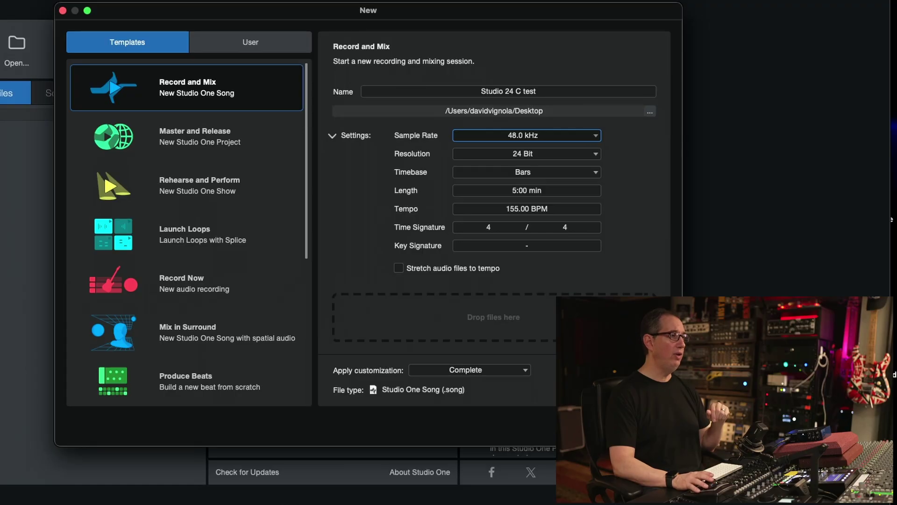
key(Escape)
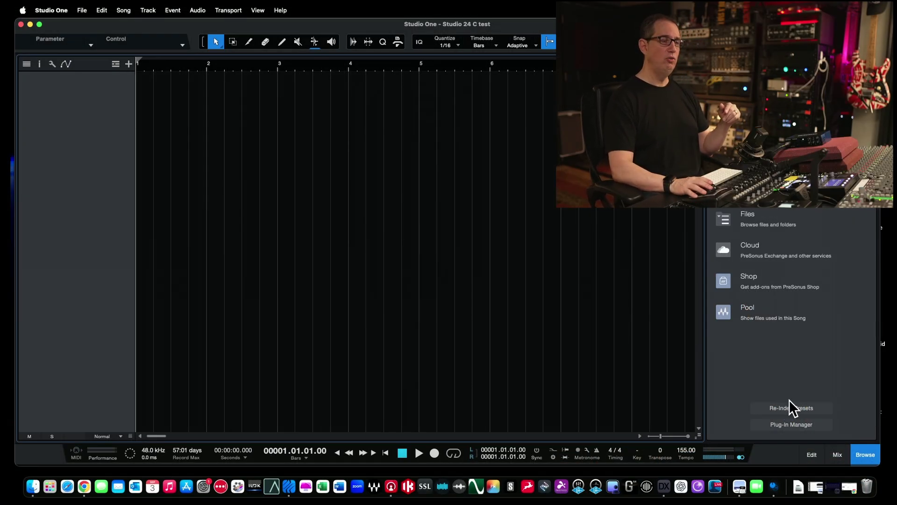
Show the mix console and open the preferences to review the Studio 24c audio device settings.
click(837, 455)
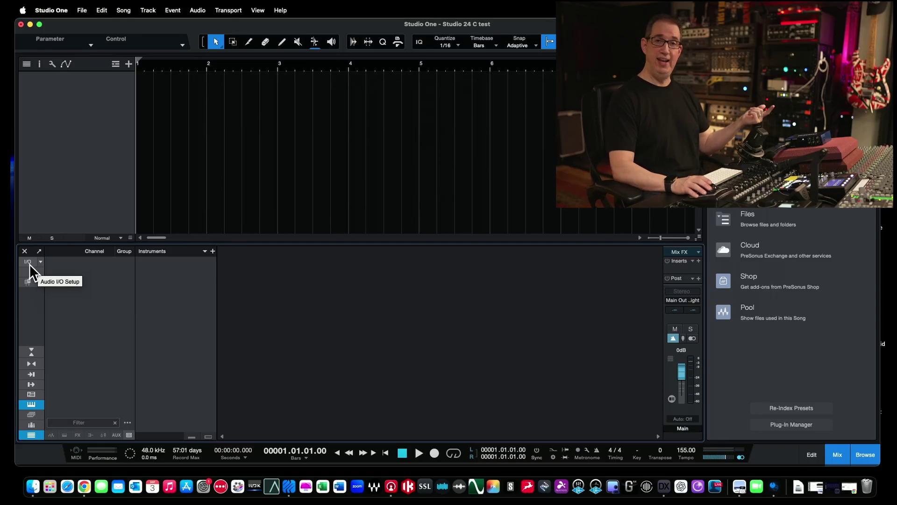
click(46, 10)
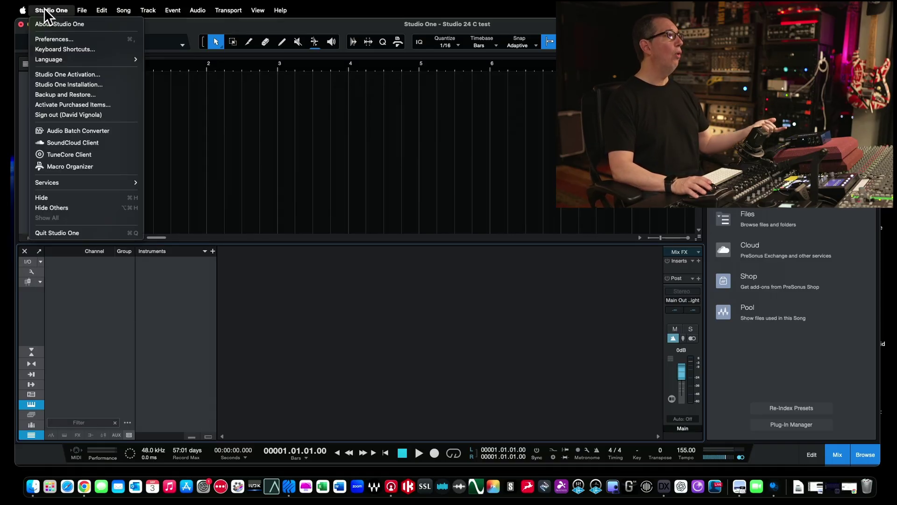
mouse_move(250, 7)
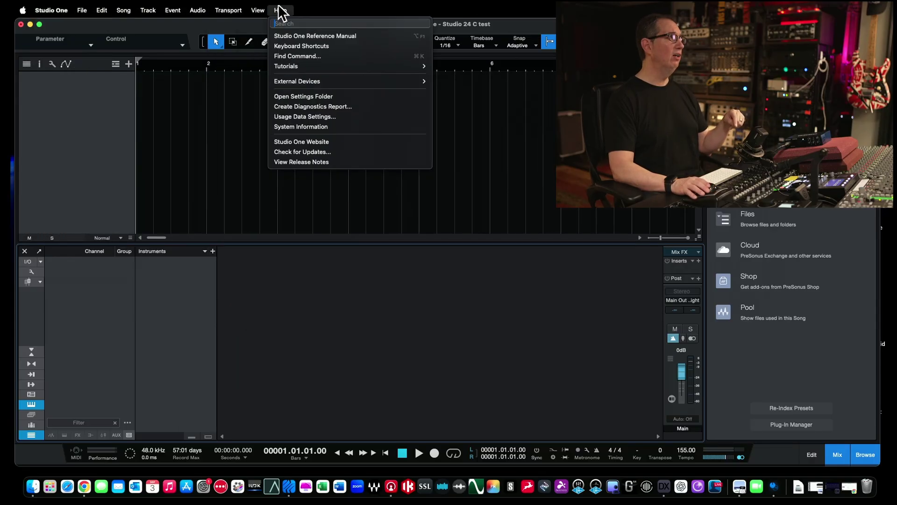
mouse_move(45, 8)
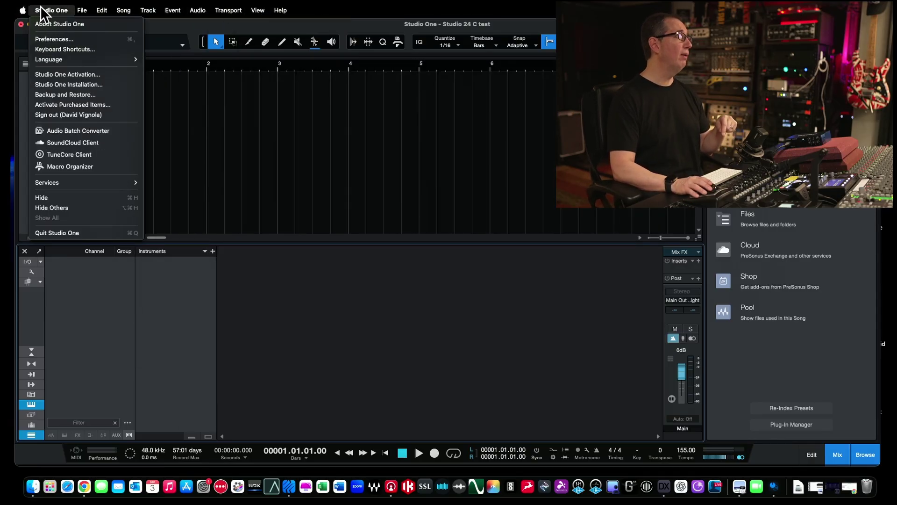
click(47, 39)
mouse_move(261, 35)
mouse_down()
mouse_move(254, 35)
mouse_move(262, 35)
mouse_up()
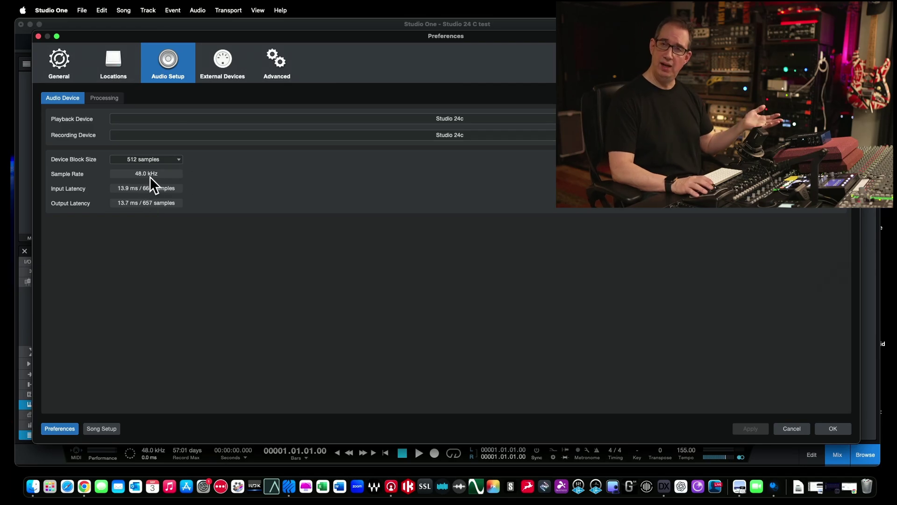
Remove the default inputs Input L+R, Input L and Input R from the song's audio I/O setup.
click(102, 429)
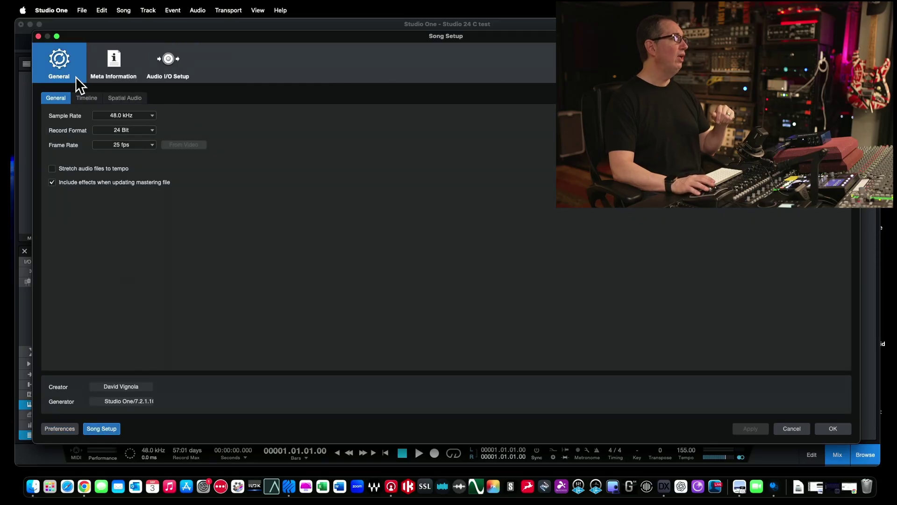
click(167, 60)
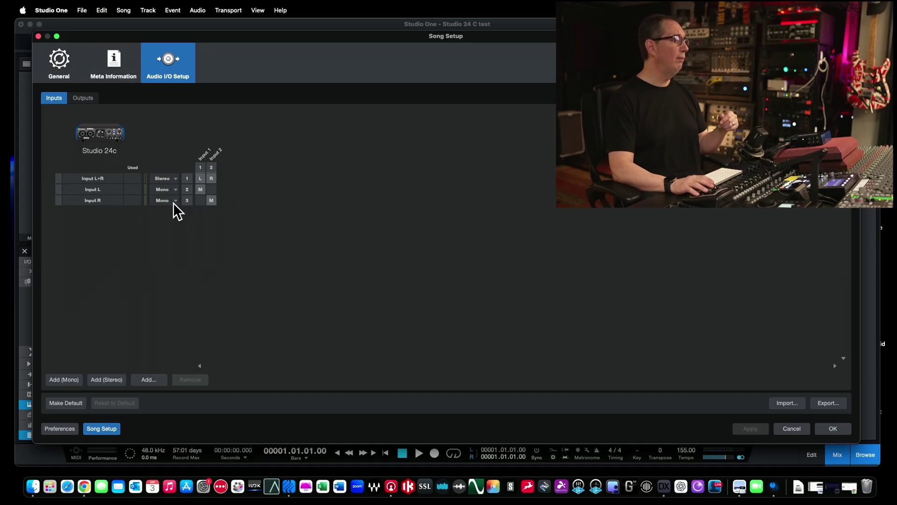
click(107, 178)
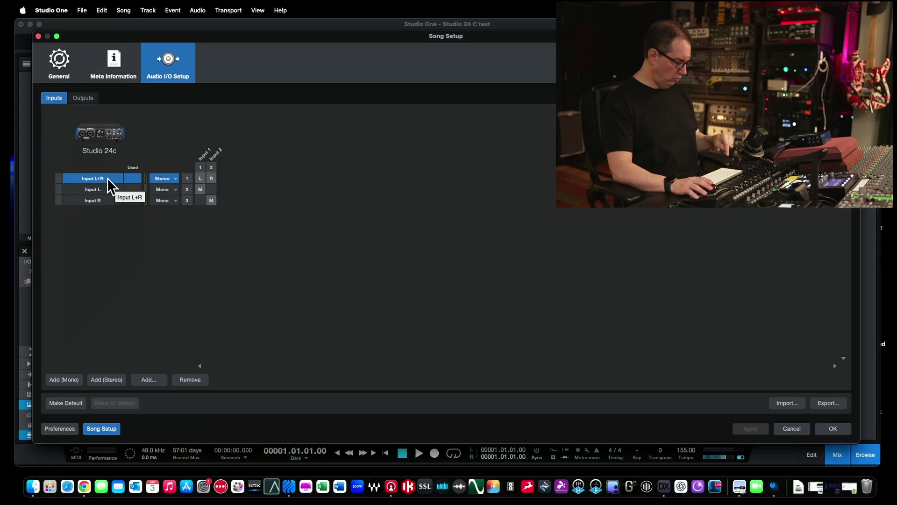
shift+click(95, 201)
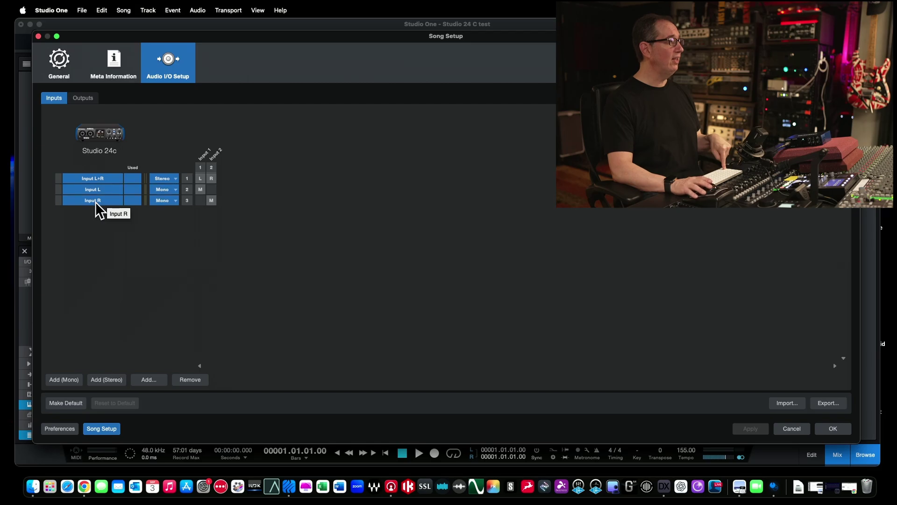
click(191, 379)
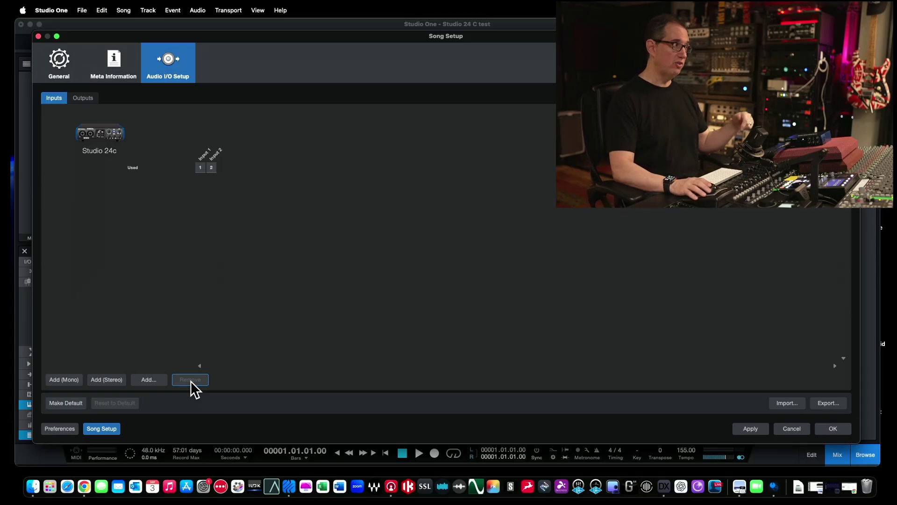
Add a mono input for the Studio 24c and name it "Vocals".
click(61, 380)
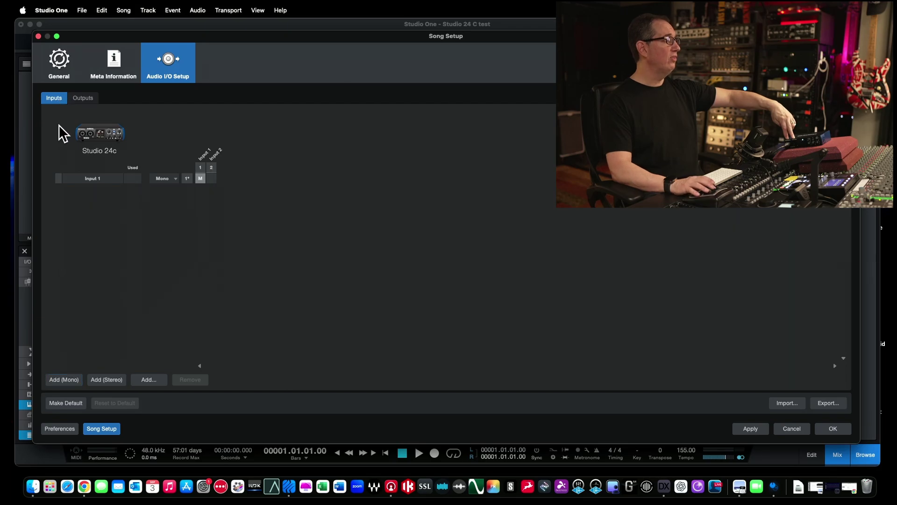
double_click(96, 178)
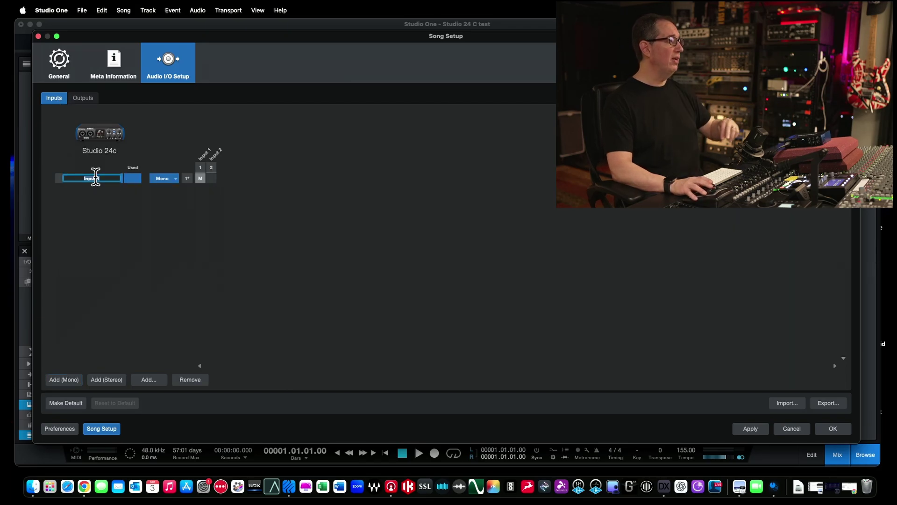
text(Vocals)
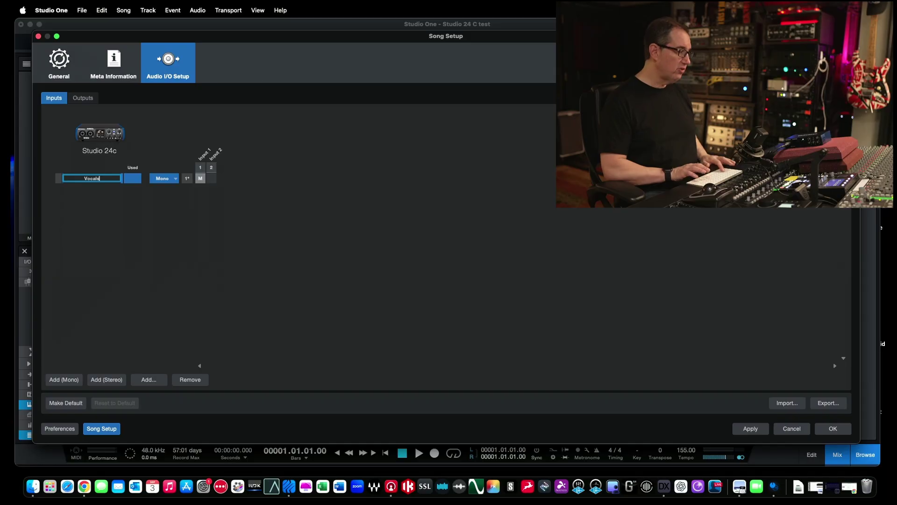
key(Return)
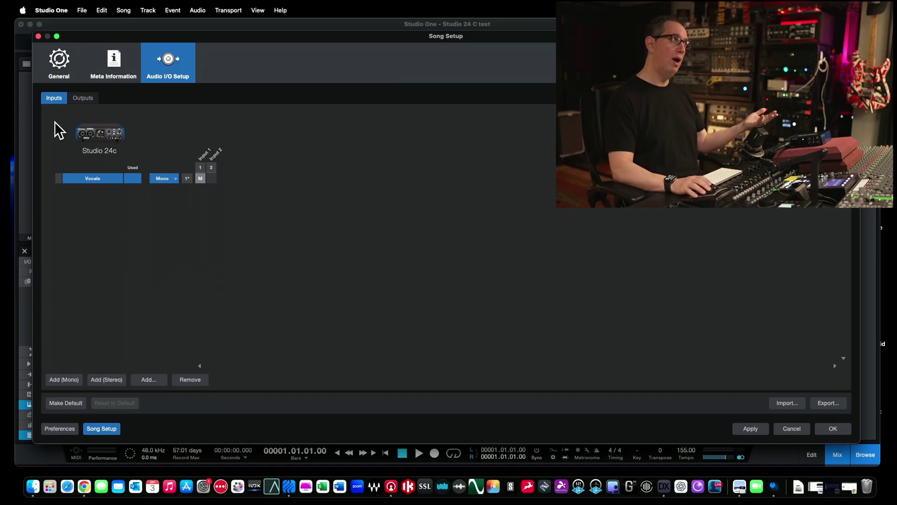
Review the song's output routing, and apply and accept the song setup changes.
click(83, 98)
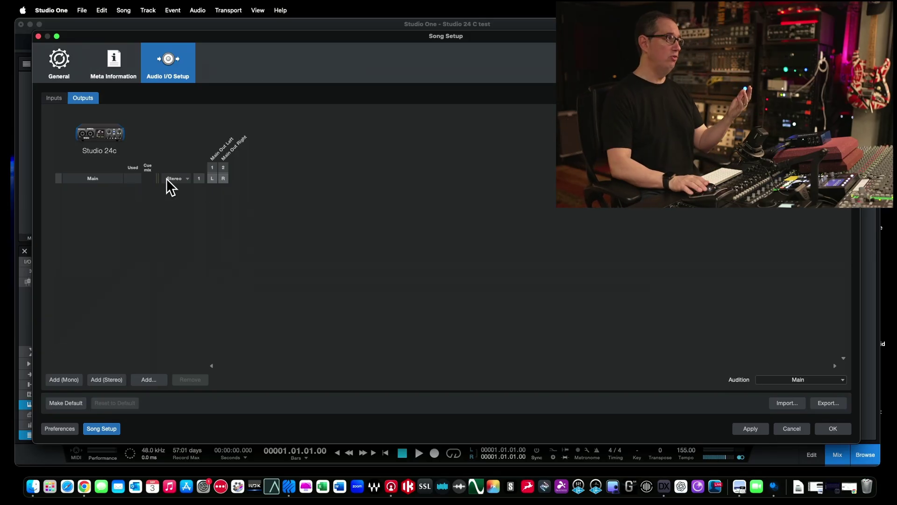
click(54, 97)
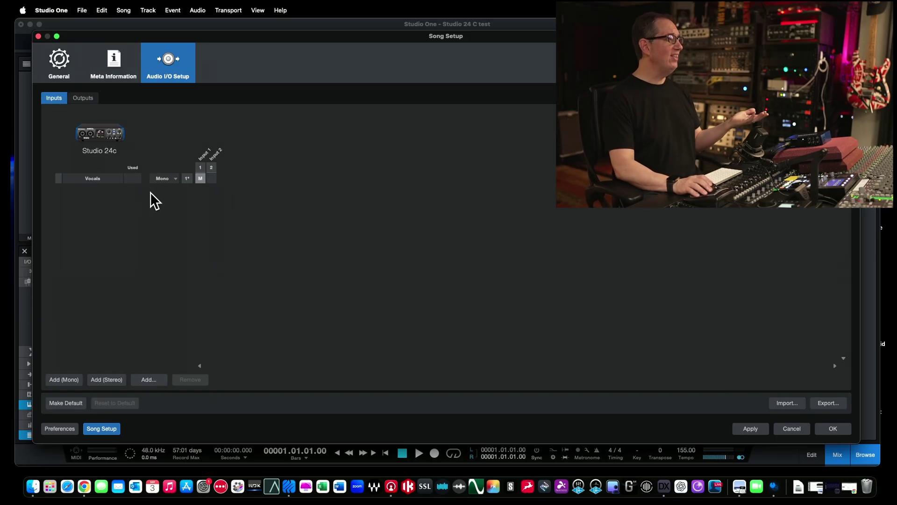
click(748, 430)
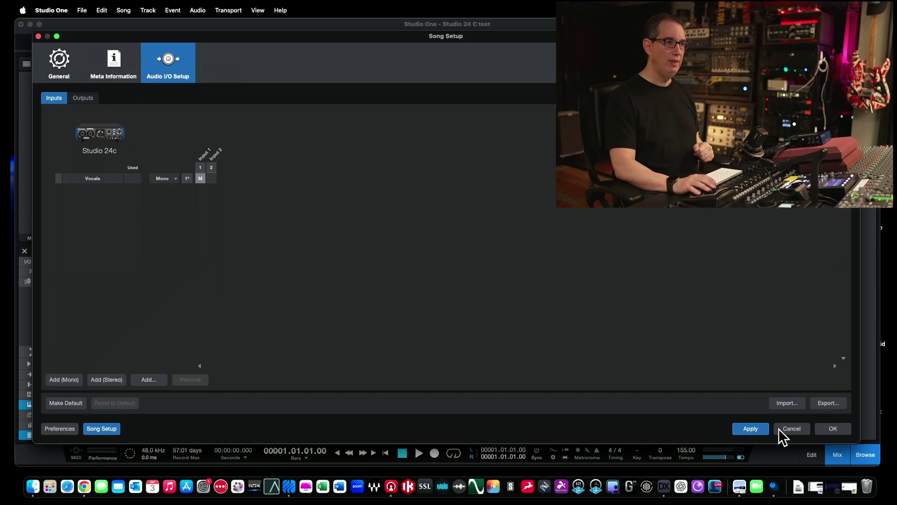
click(832, 429)
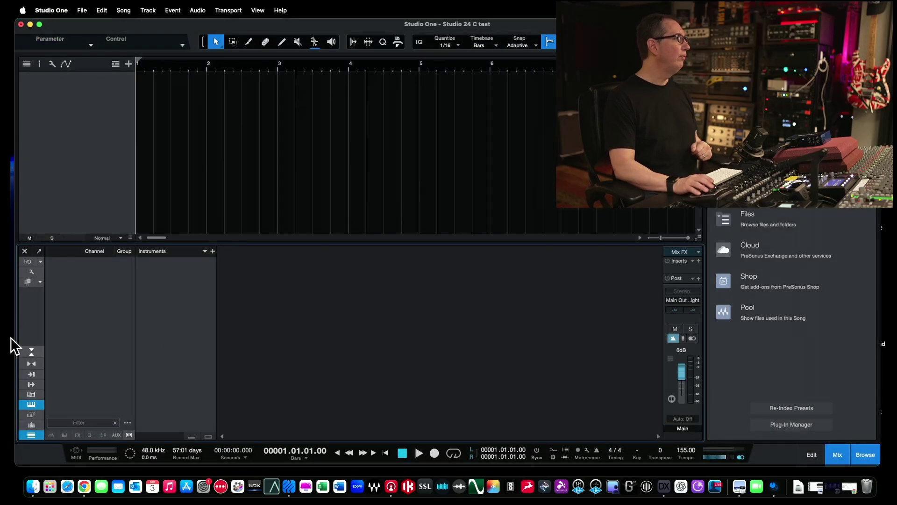
Show the console's input channels without the channel list and instruments rack, and check the Vocals input level on its meter.
click(32, 375)
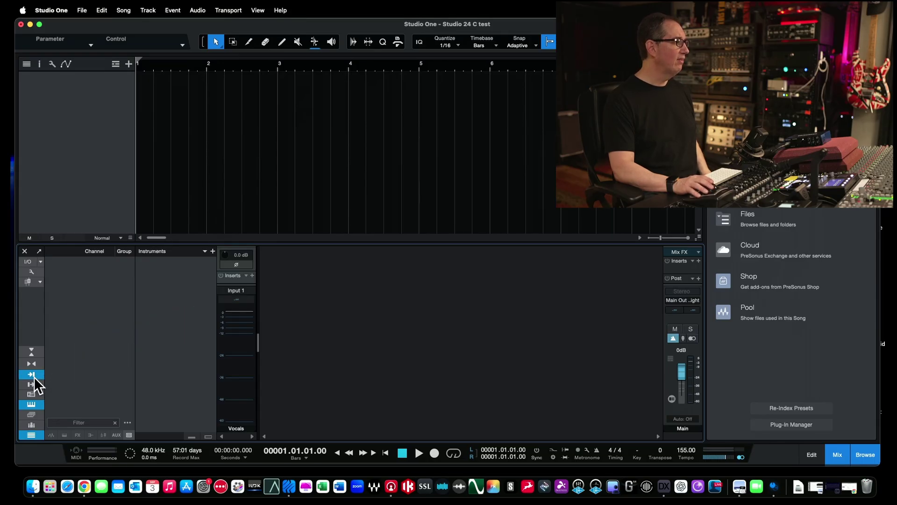
click(32, 435)
click(31, 403)
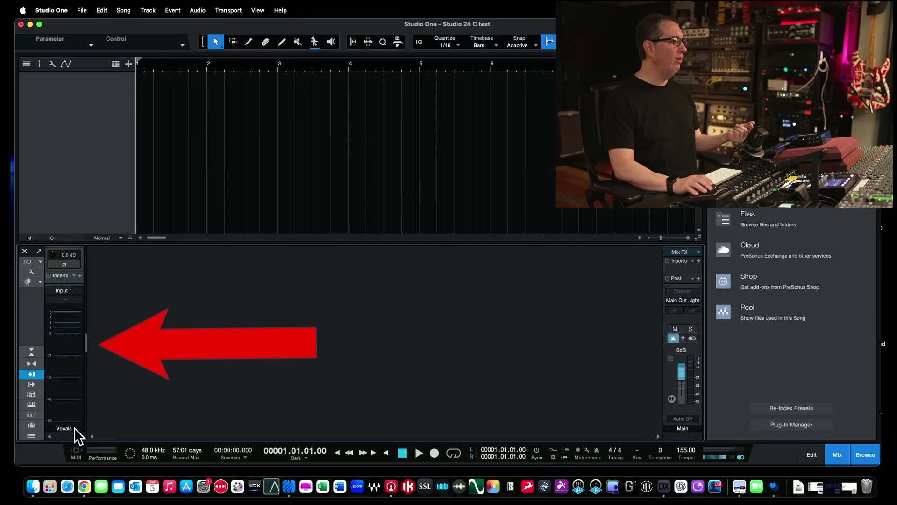
mouse_move(65, 346)
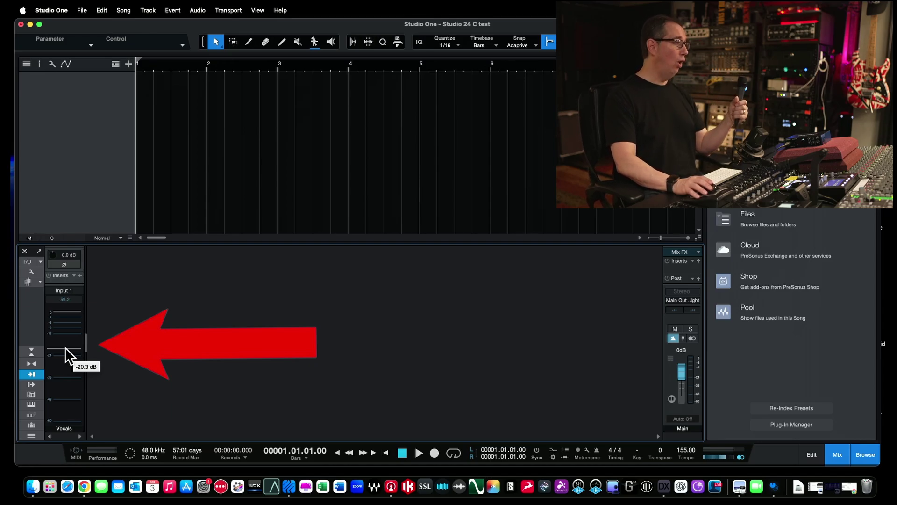
drag(66, 347, 74, 394)
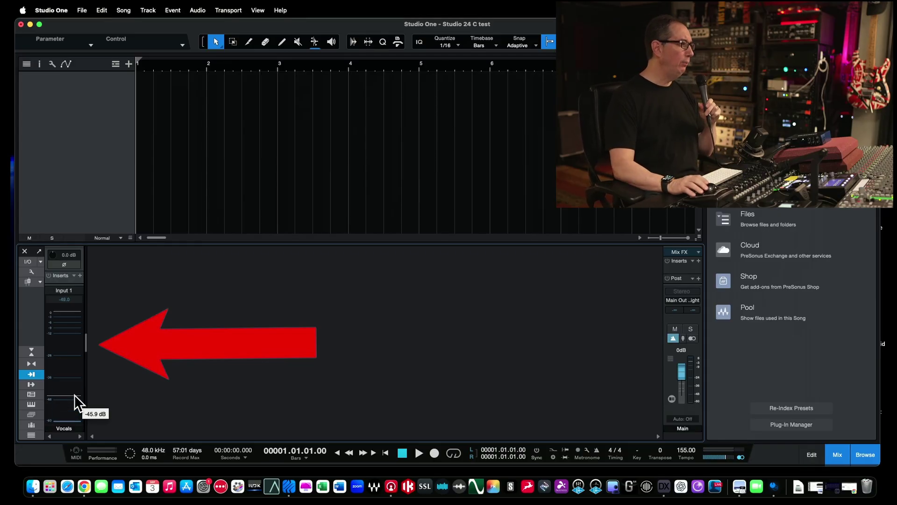
drag(74, 393, 70, 341)
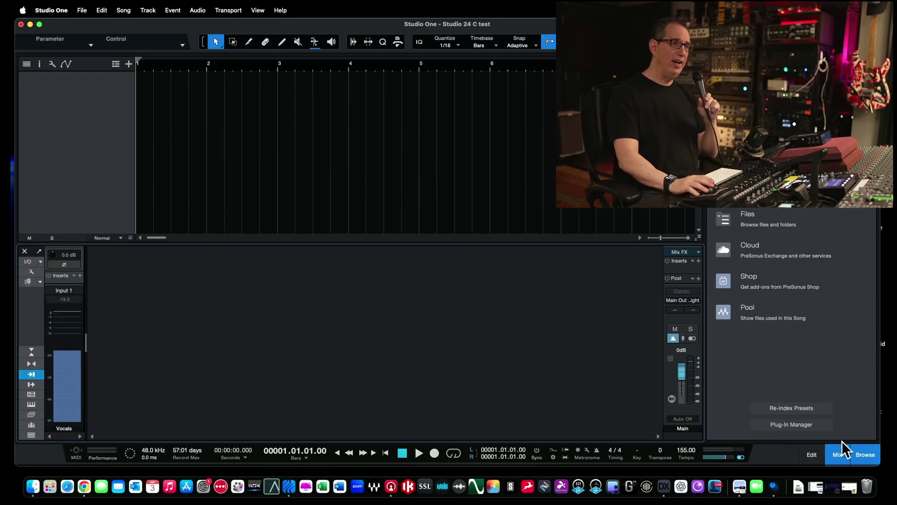
Hide the browser and add a mono audio track named "Vocal test" with Vocals as input and Main as output.
click(864, 454)
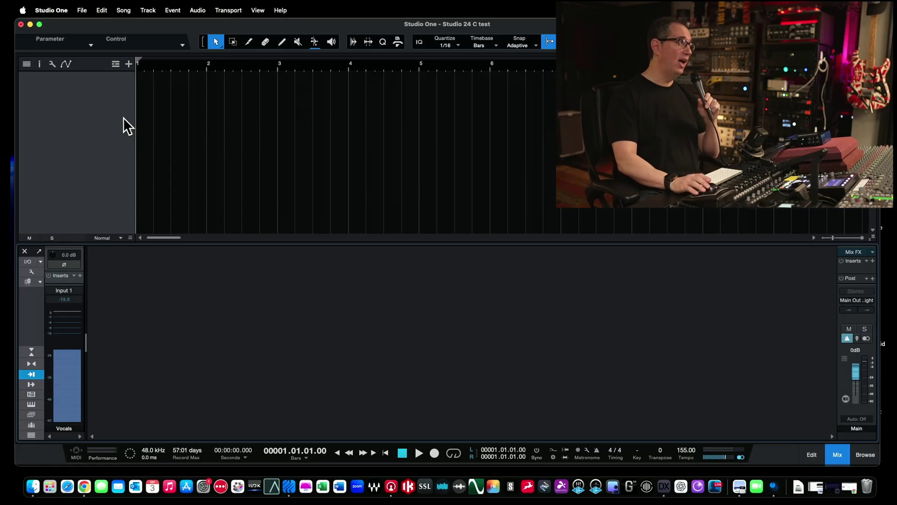
click(128, 66)
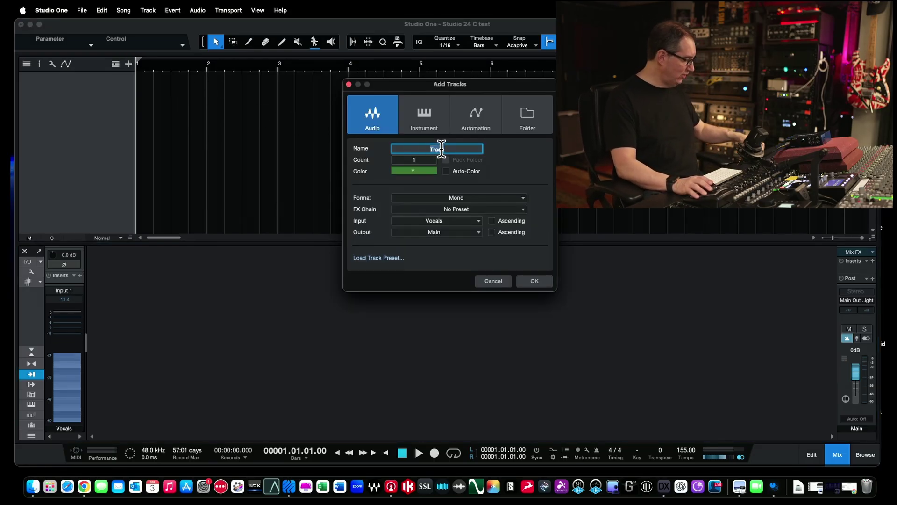
text(V)
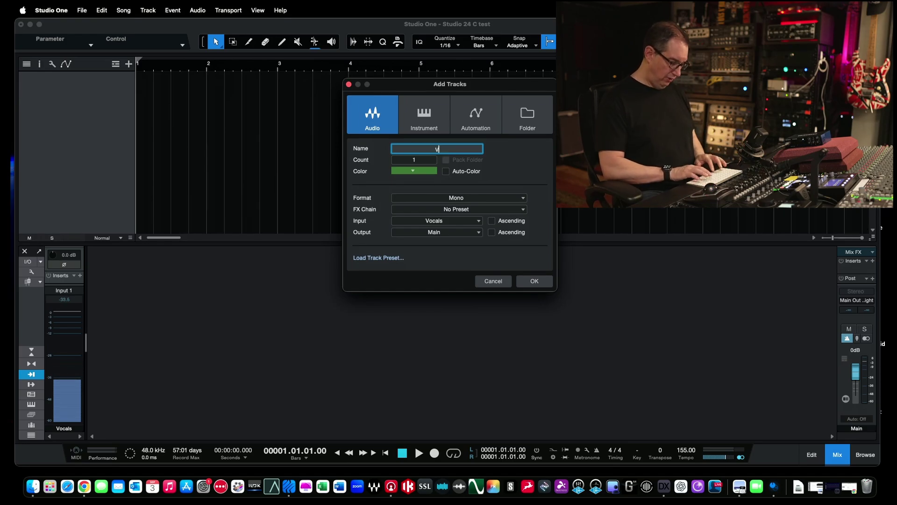
text(ocal test)
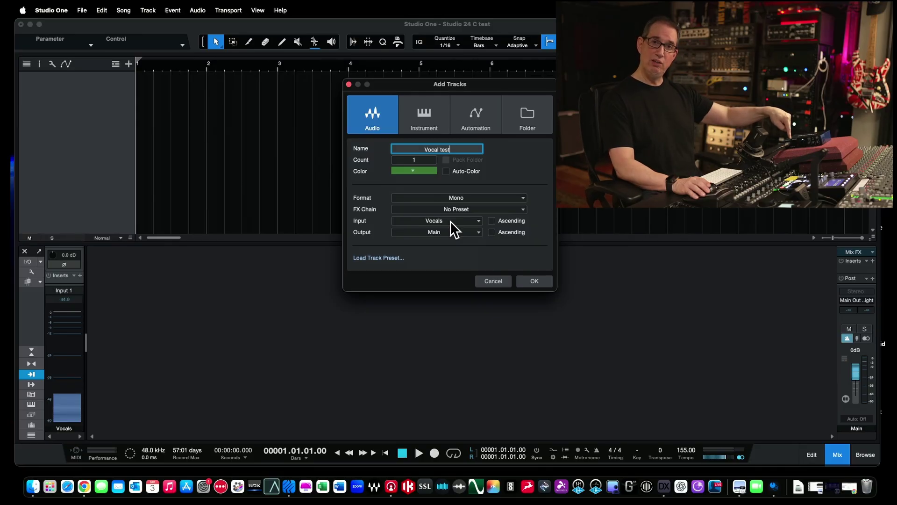
click(534, 279)
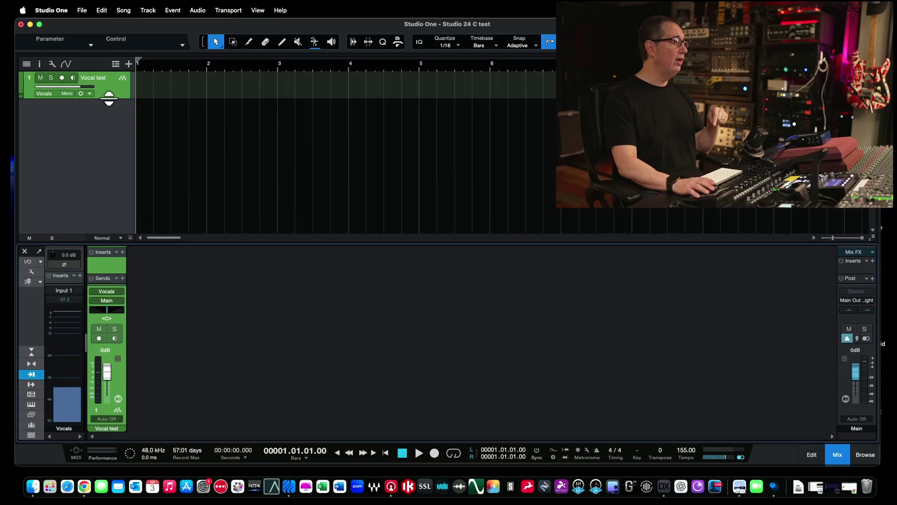
Make the Vocal test track taller in the arrangement and arm it for recording with input monitoring on.
drag(109, 99, 107, 137)
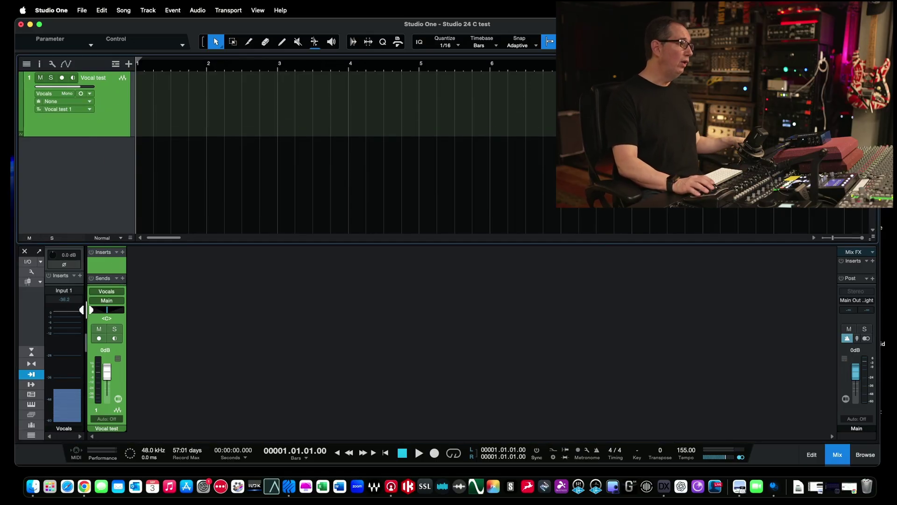
click(98, 338)
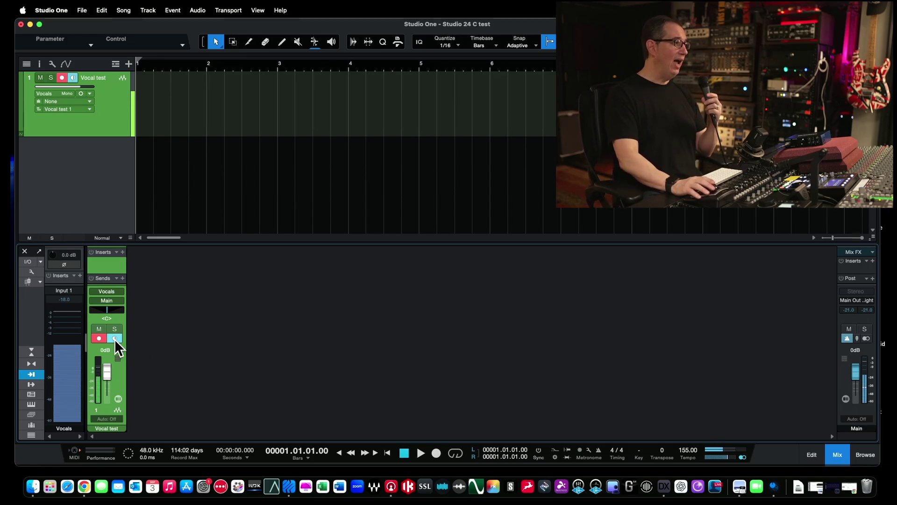
Record a vocal take of about 25 seconds on the Vocal test track and return the playhead to the song start.
click(435, 452)
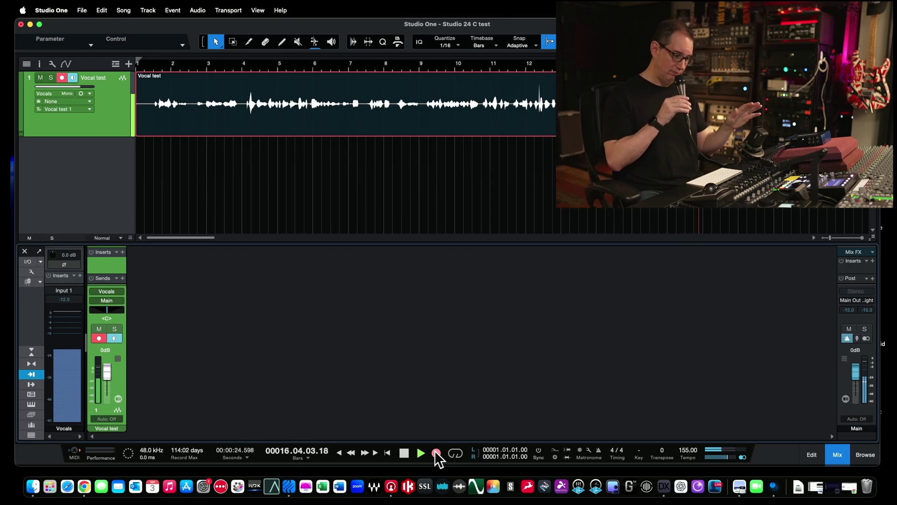
key(space)
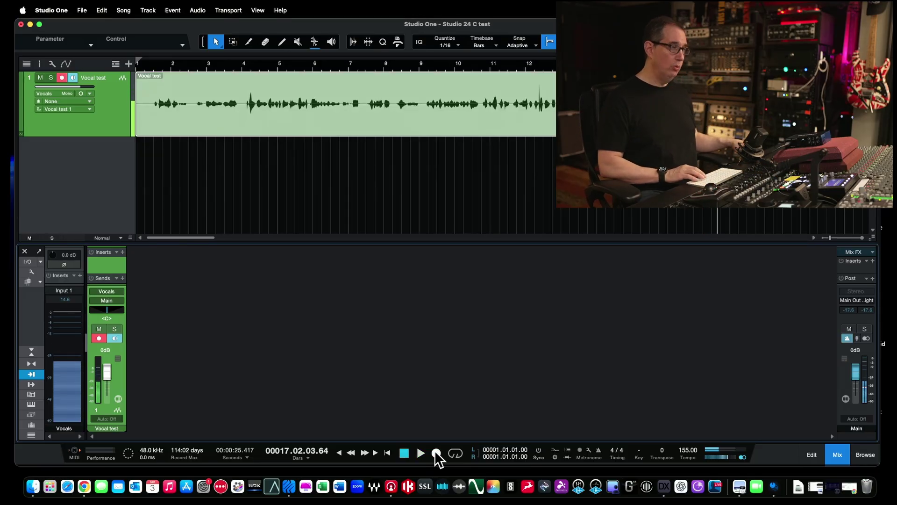
key(comma)
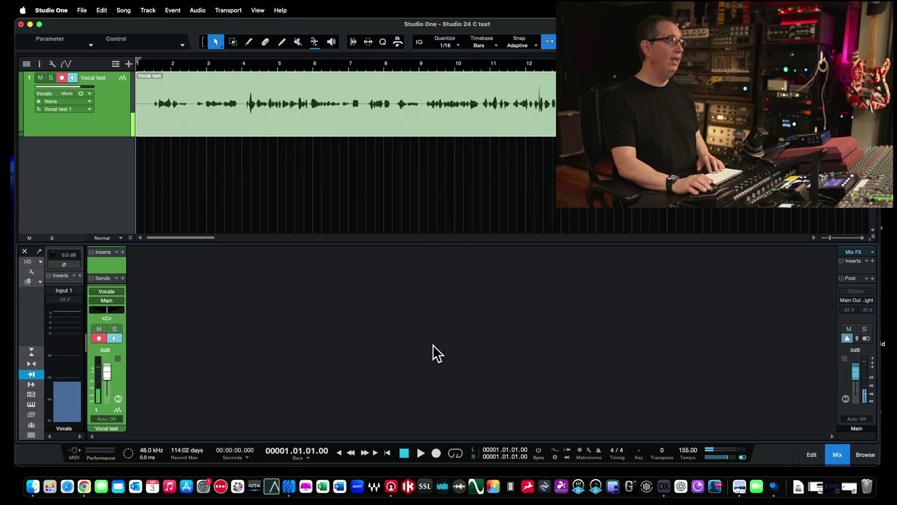
key(w)
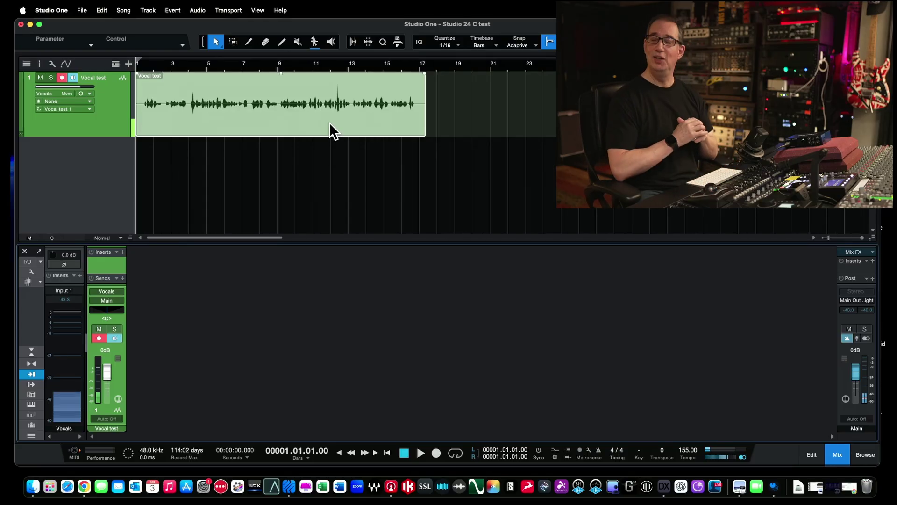